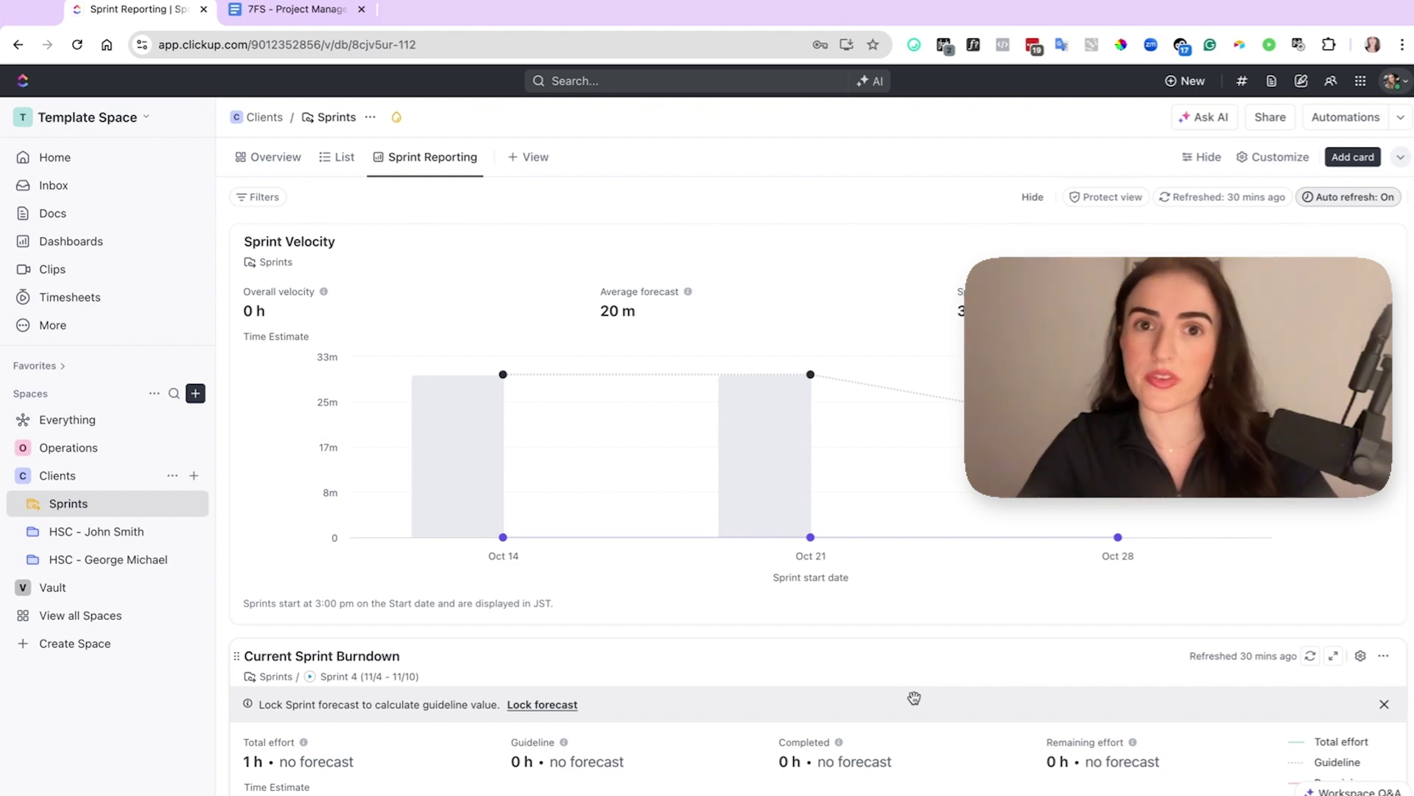
# Step: In the project guide, highlight the words 'period during' in the Sprint definition
pyautogui.click(292, 9)
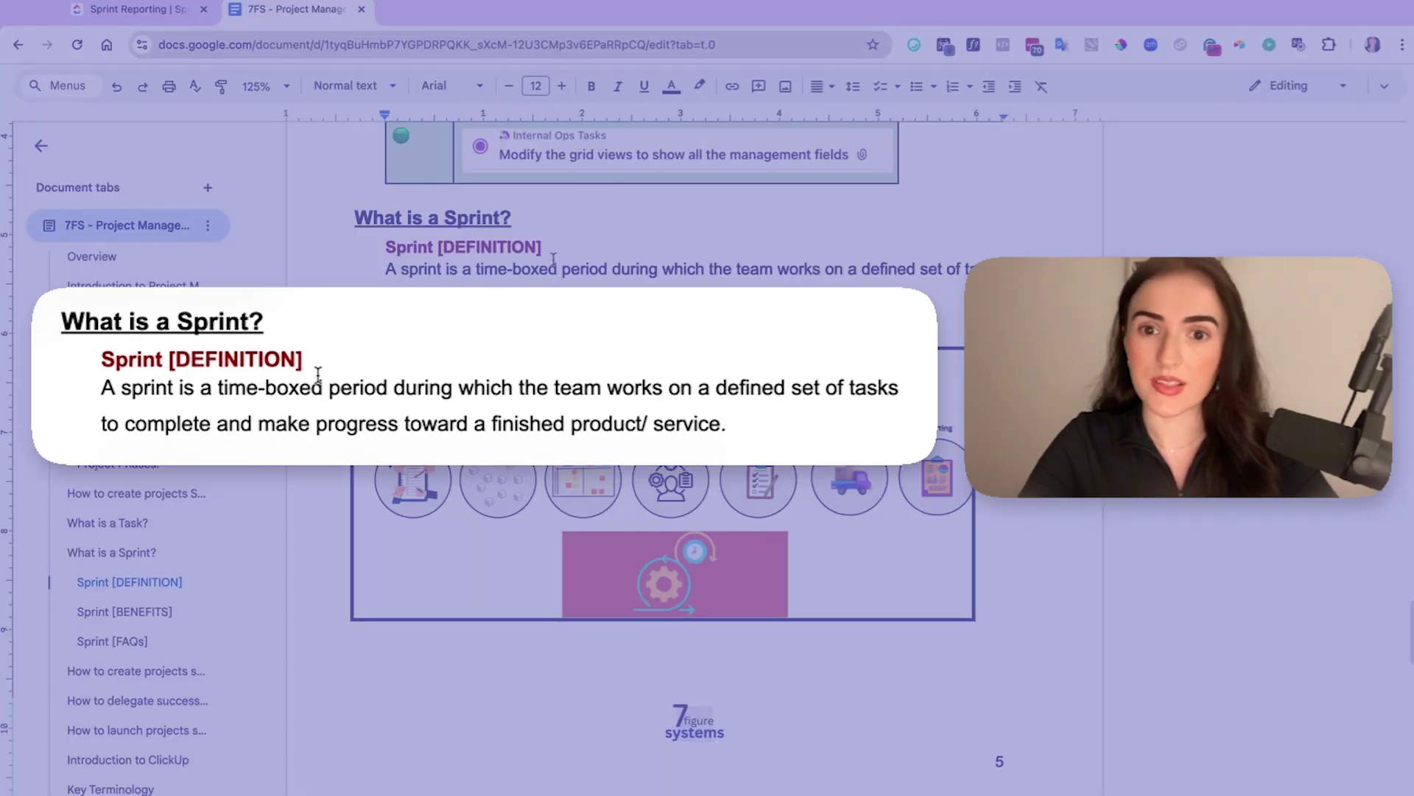
pyautogui.moveTo(327, 390); pyautogui.dragTo(743, 386)
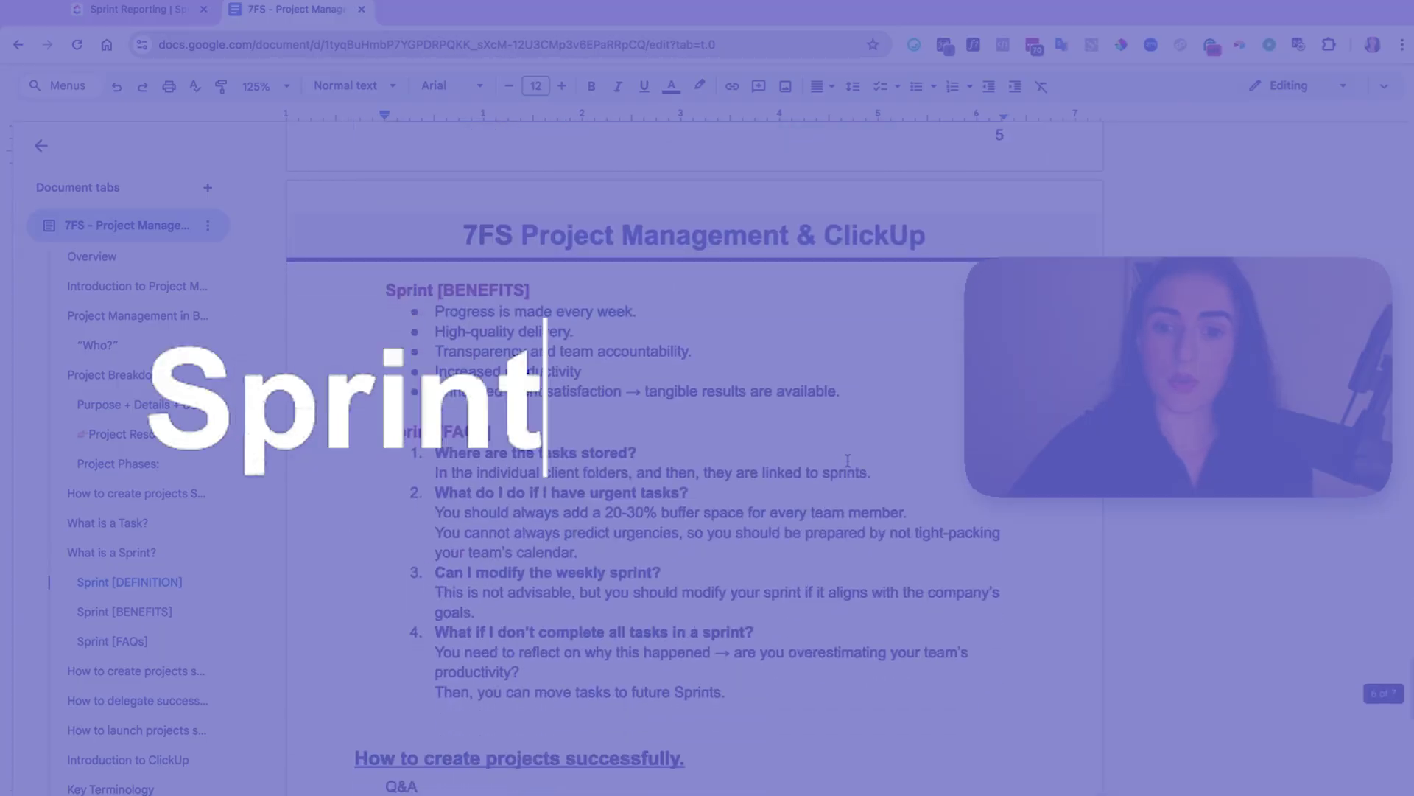
pyautogui.tripleClick(510, 315)
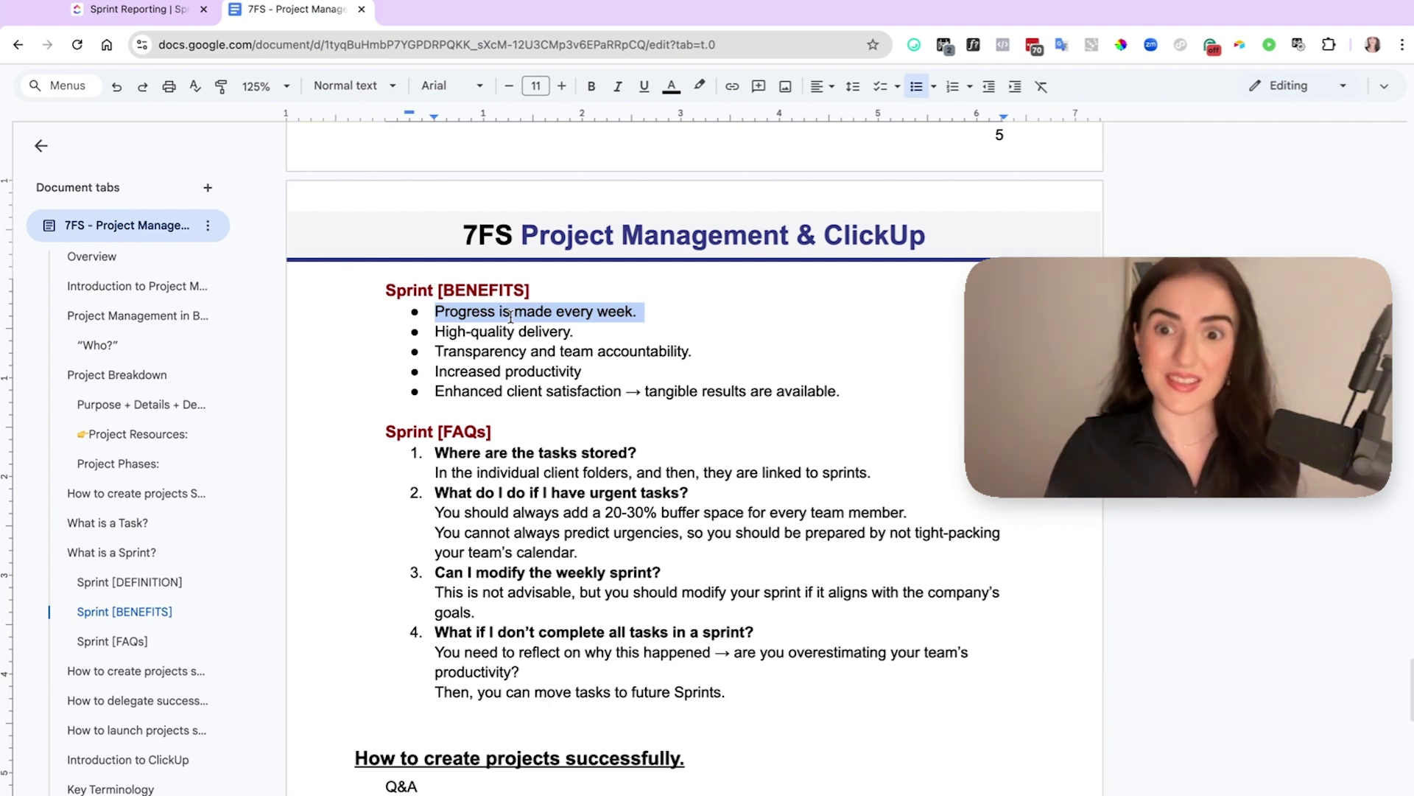
pyautogui.tripleClick(483, 330)
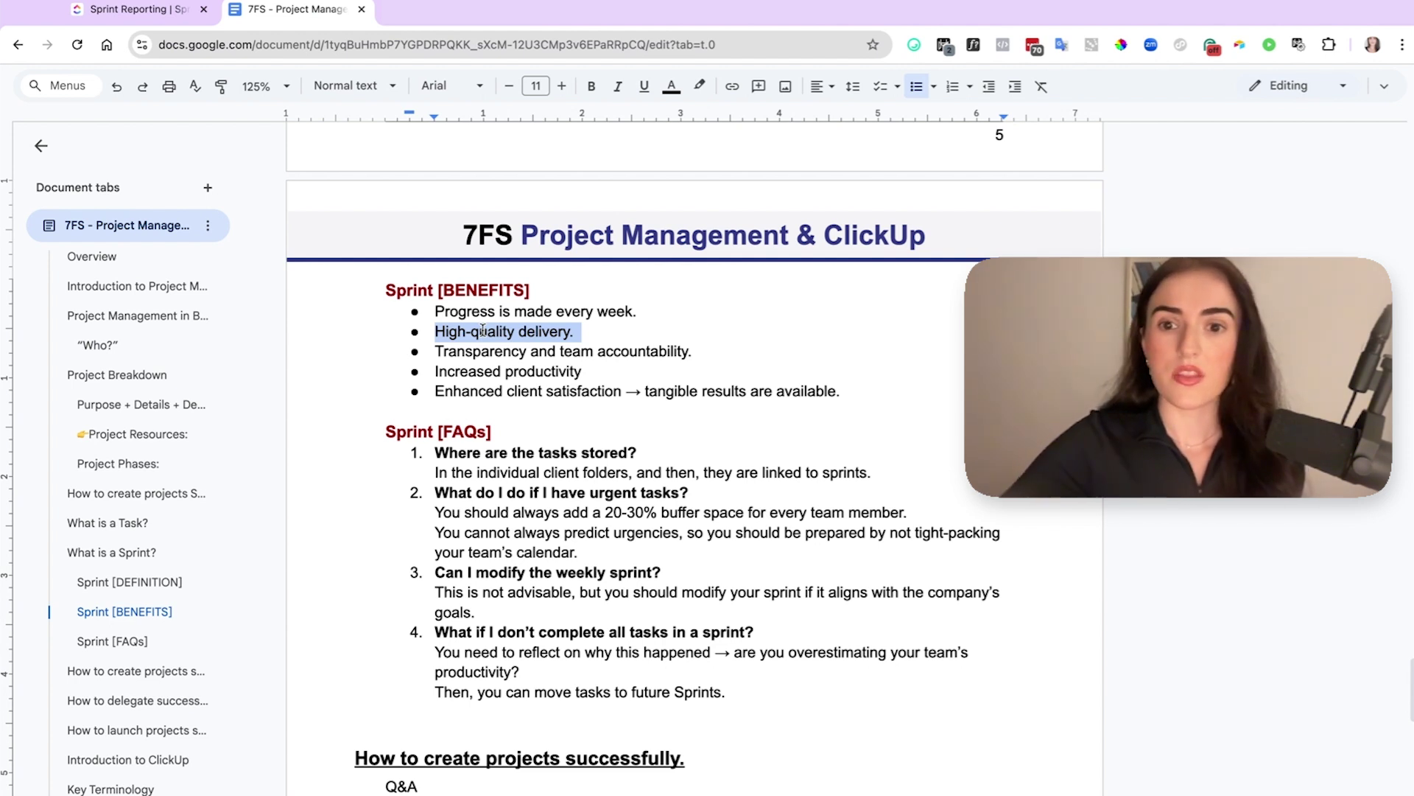
pyautogui.tripleClick(499, 351)
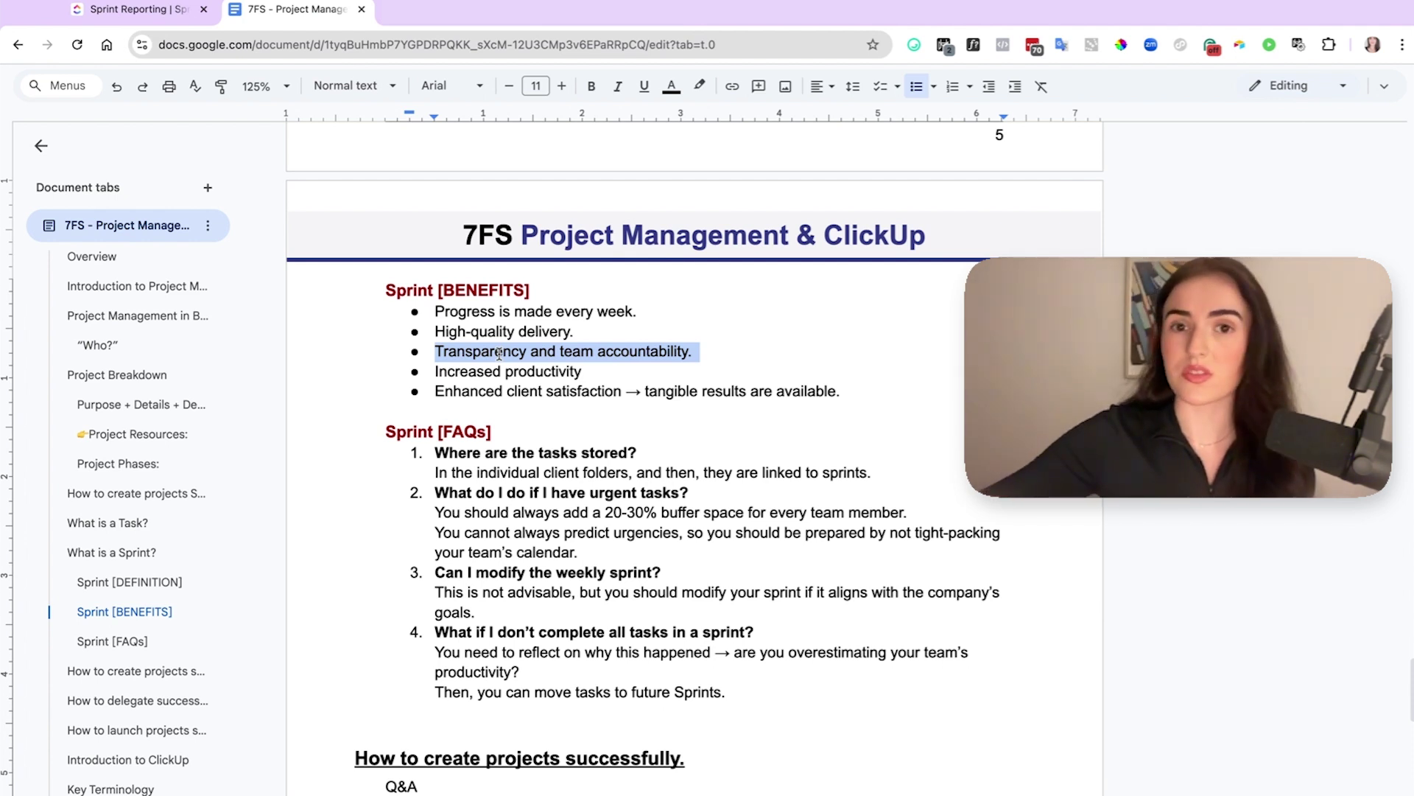
# Step: Open Sprint 4 (11/4 - 11/10) from the Sprints folder and add a Workload view
pyautogui.click(132, 9)
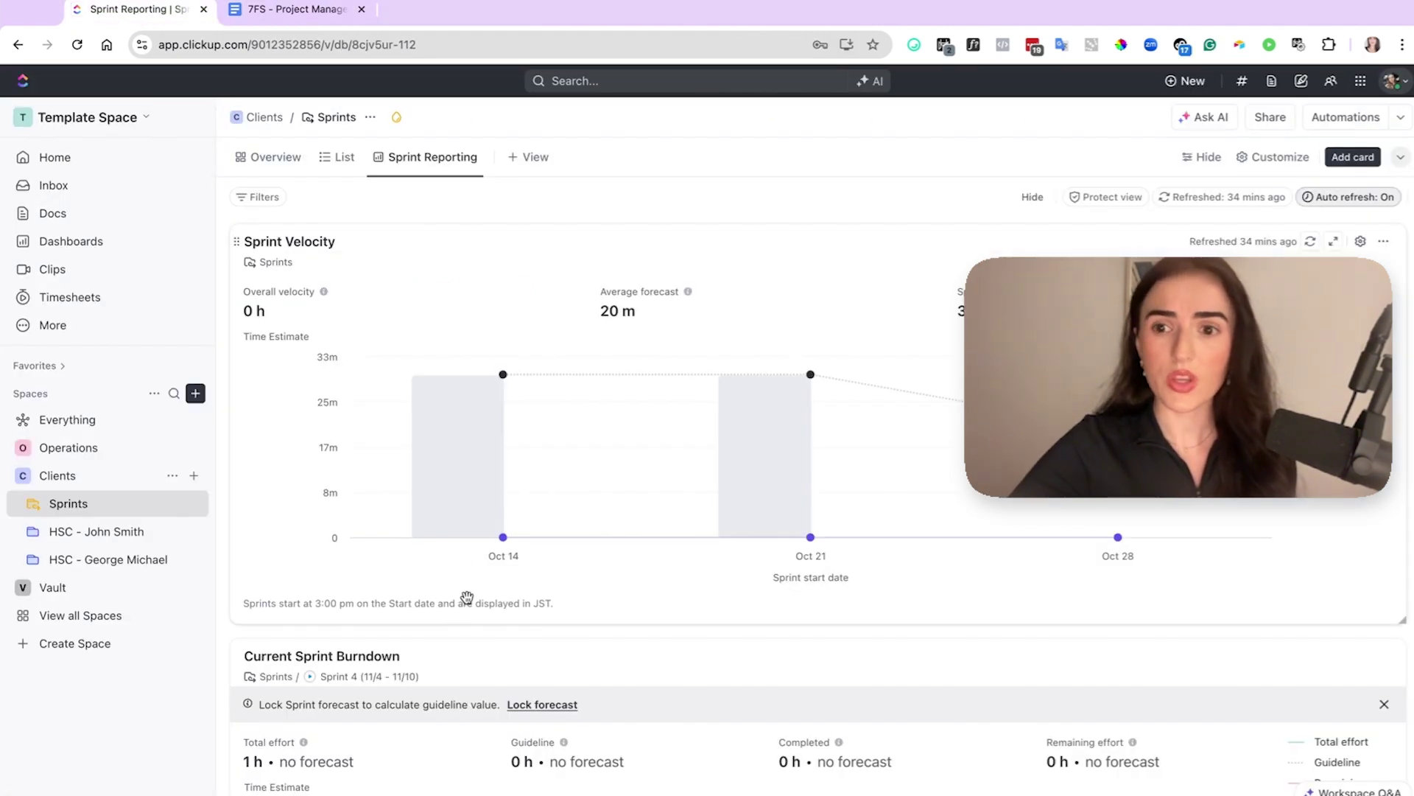
pyautogui.moveTo(764, 455)
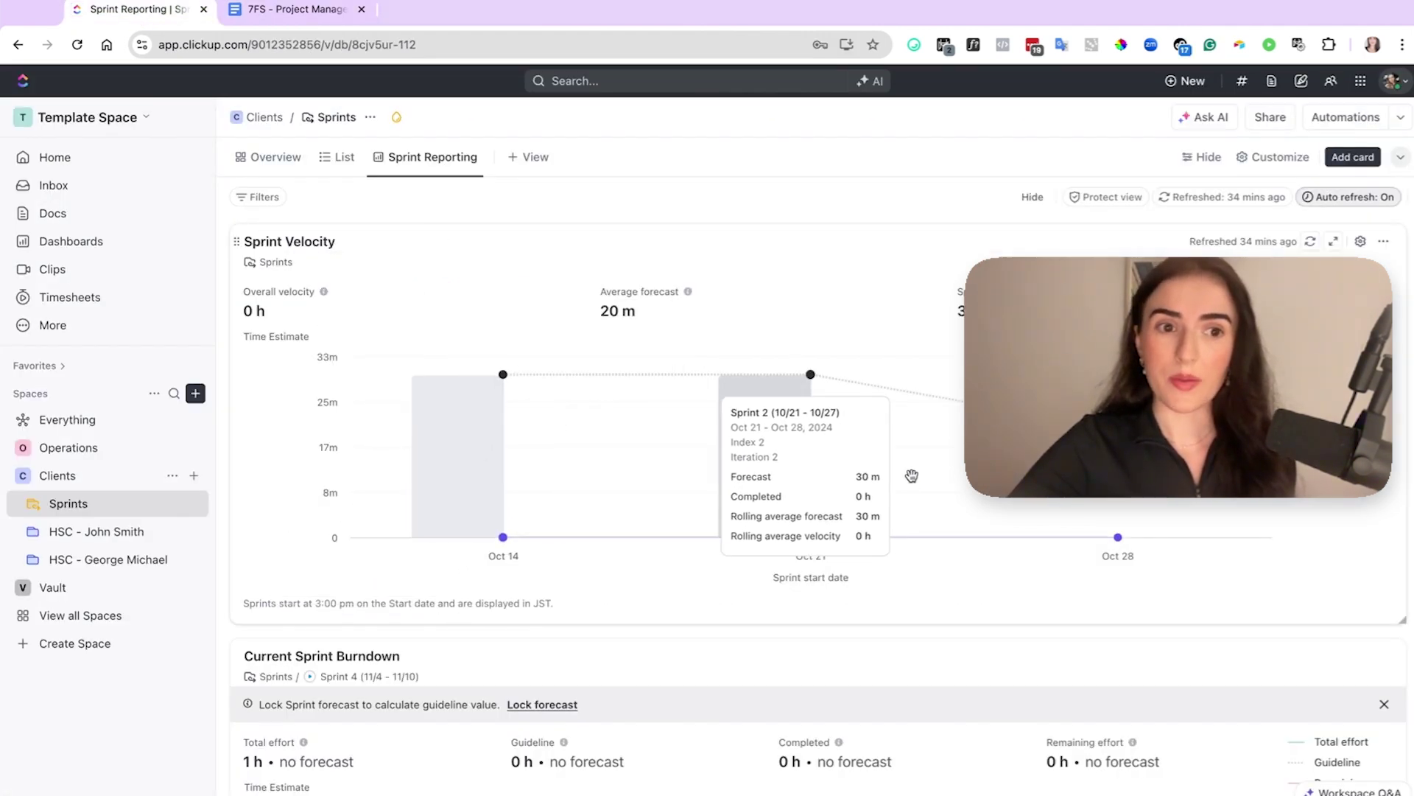
pyautogui.click(337, 156)
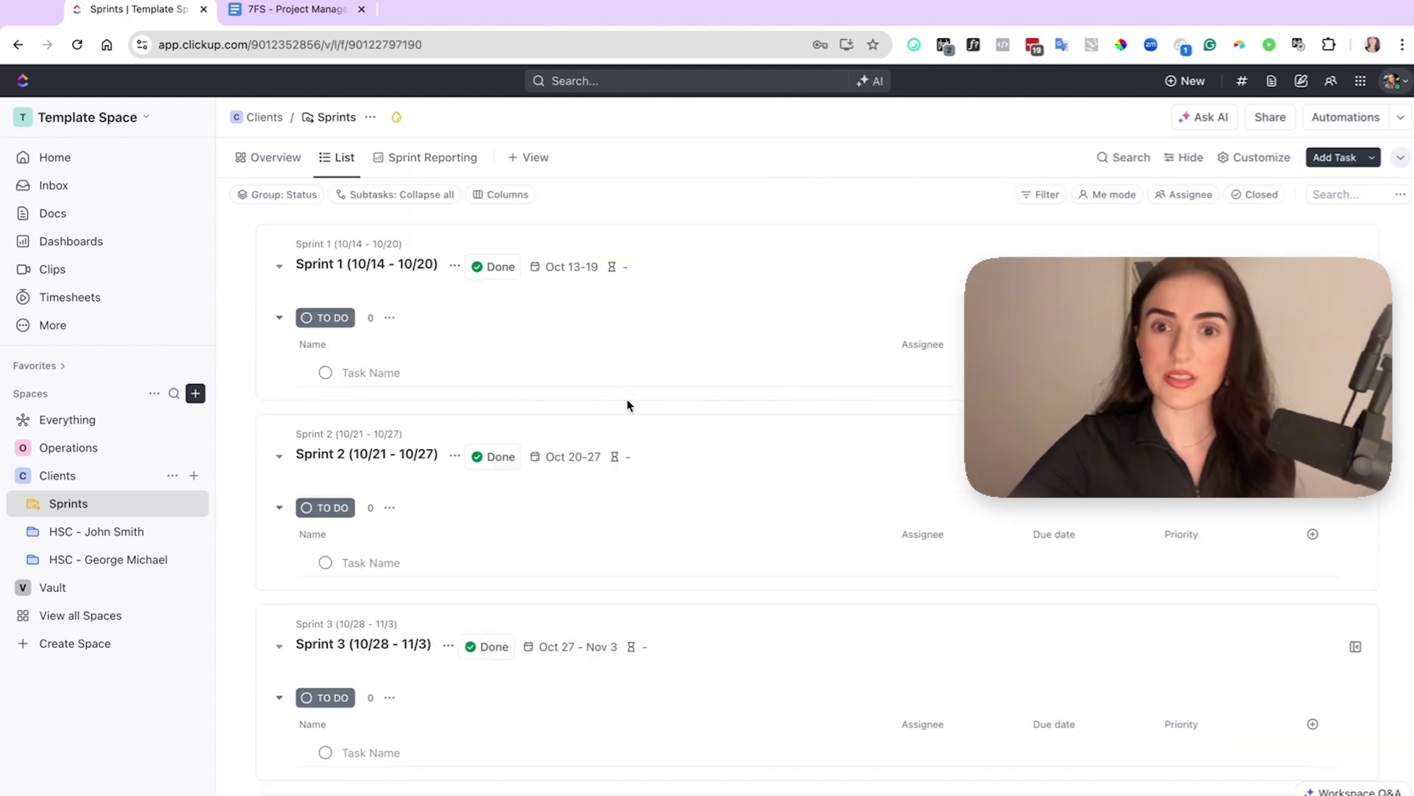
pyautogui.click(26, 504)
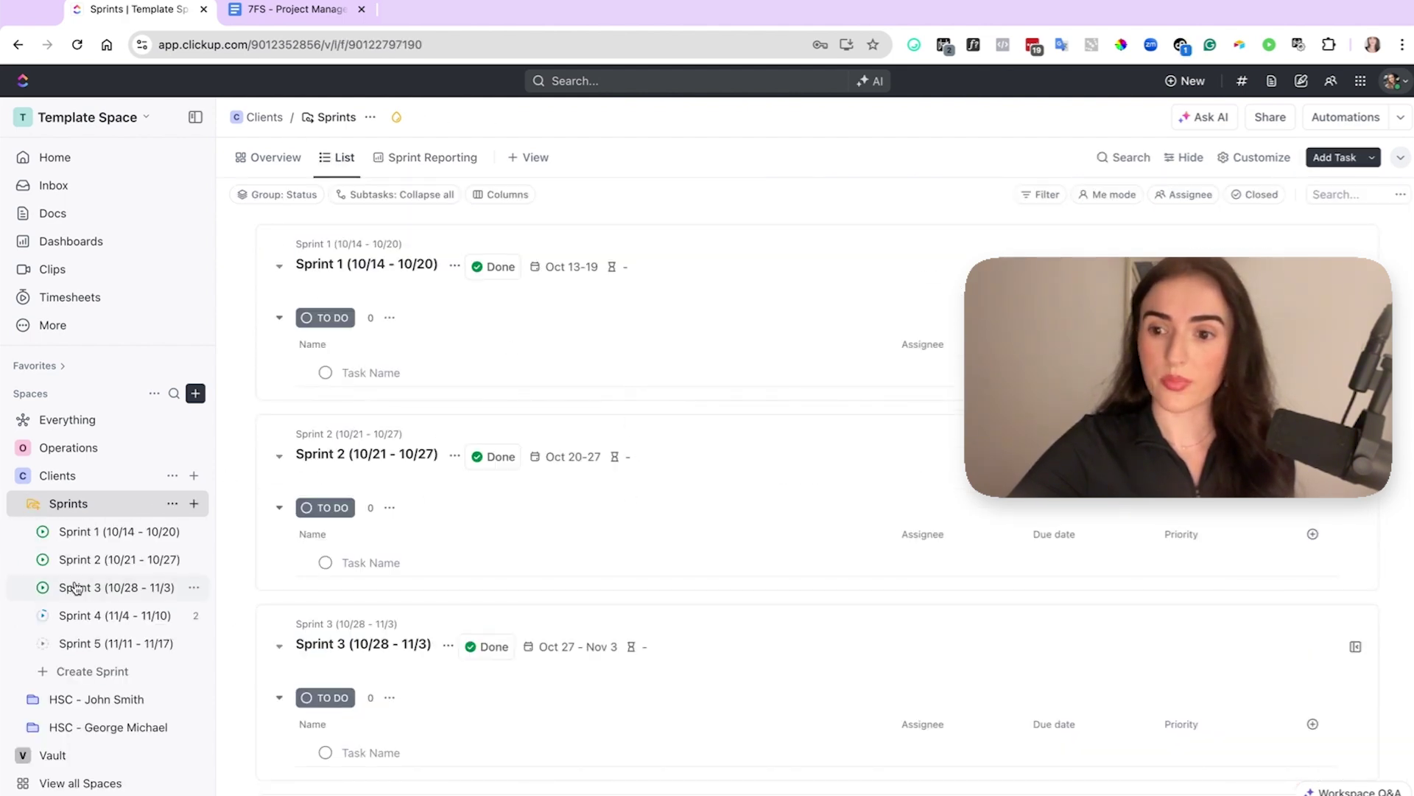
pyautogui.click(78, 615)
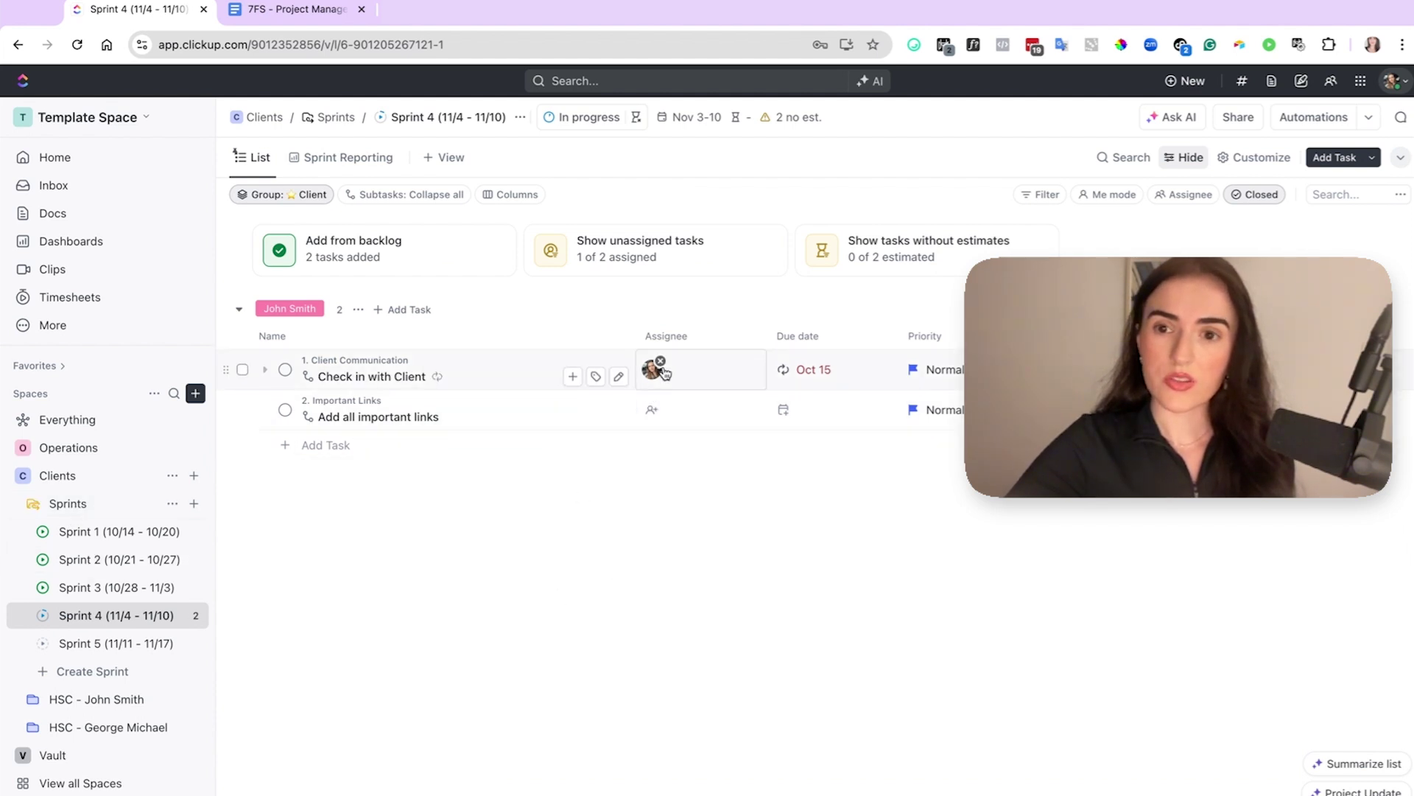
pyautogui.click(446, 158)
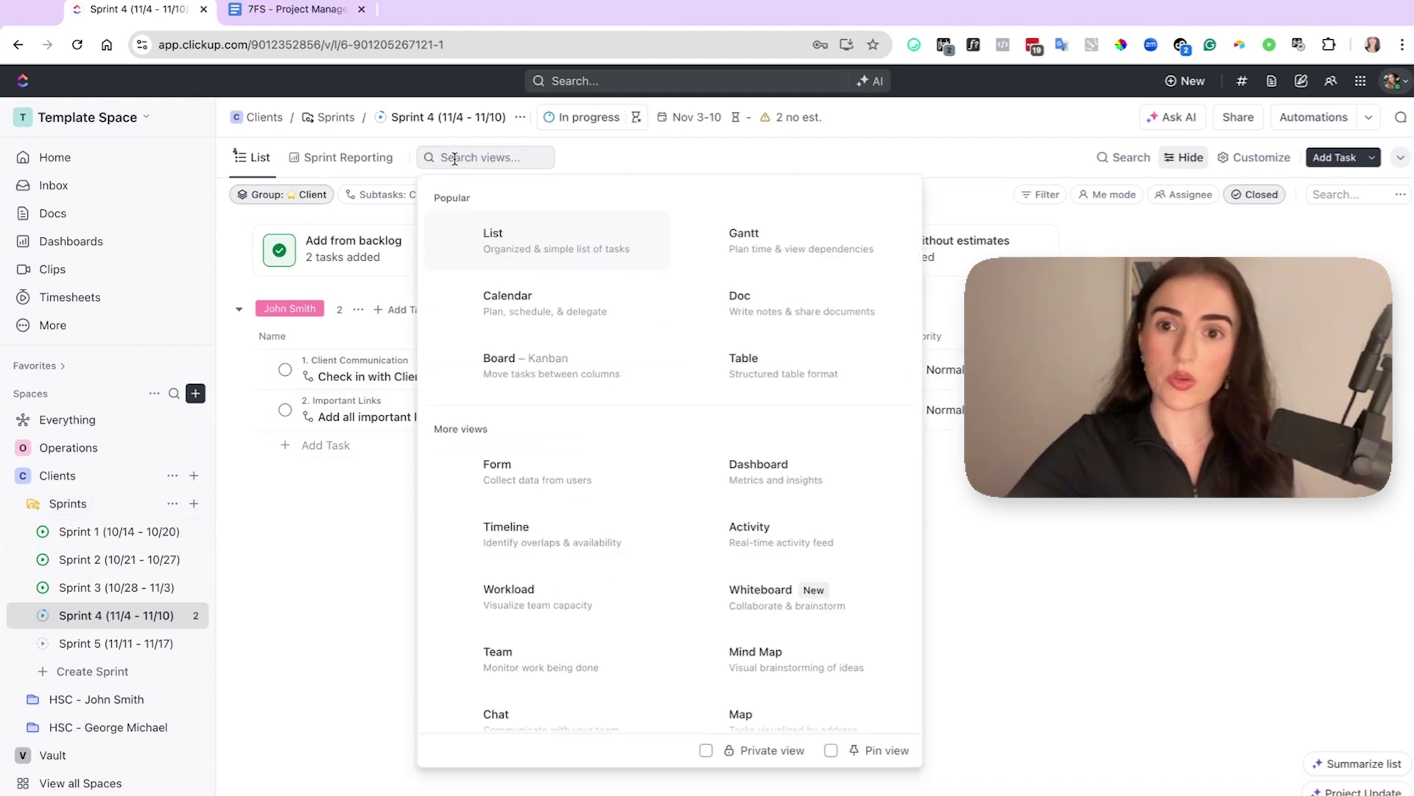
pyautogui.write('wo')
pyautogui.click(508, 239)
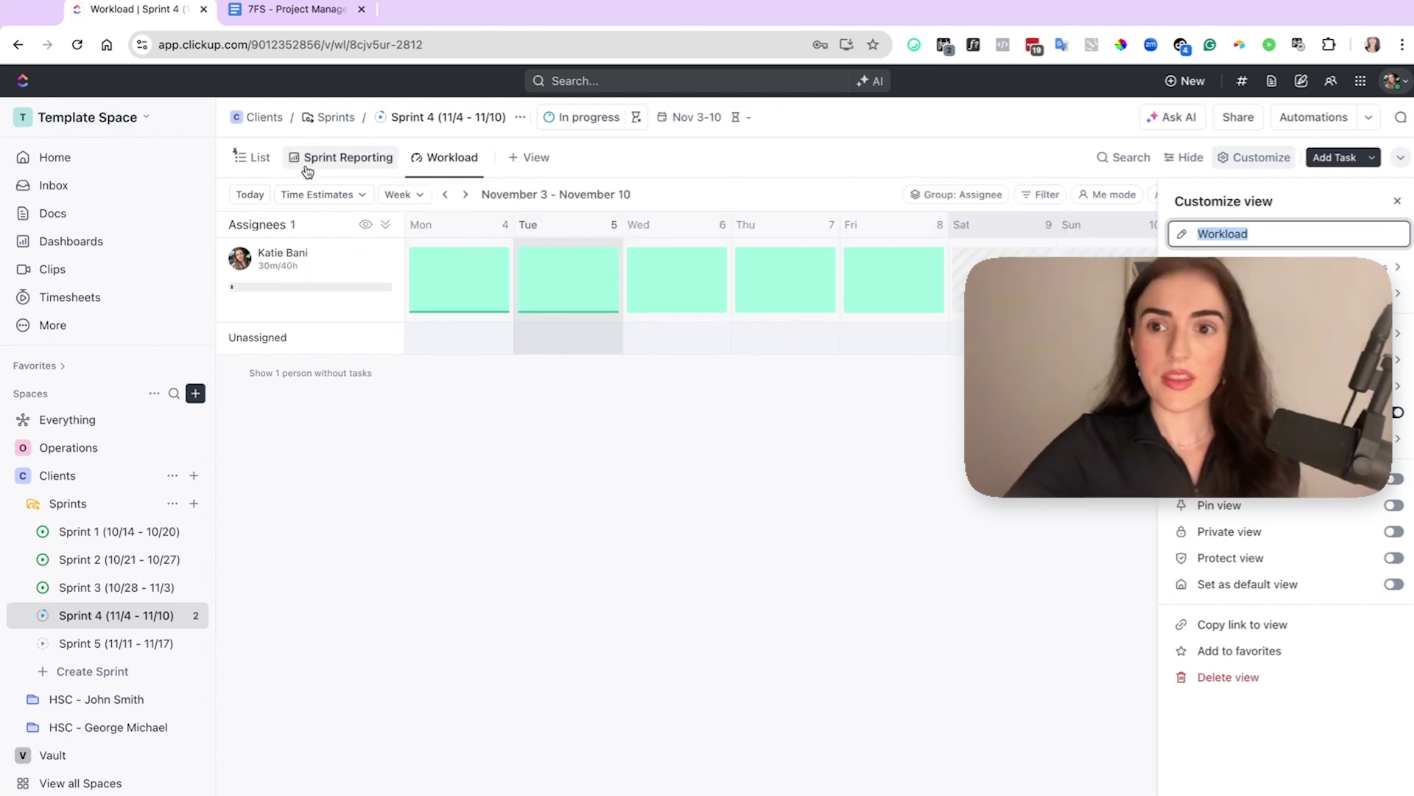
# Step: Return to Sprint 4's Sprint Reporting tab: 2 not-started tasks and a 1-hour burndown
pyautogui.click(348, 157)
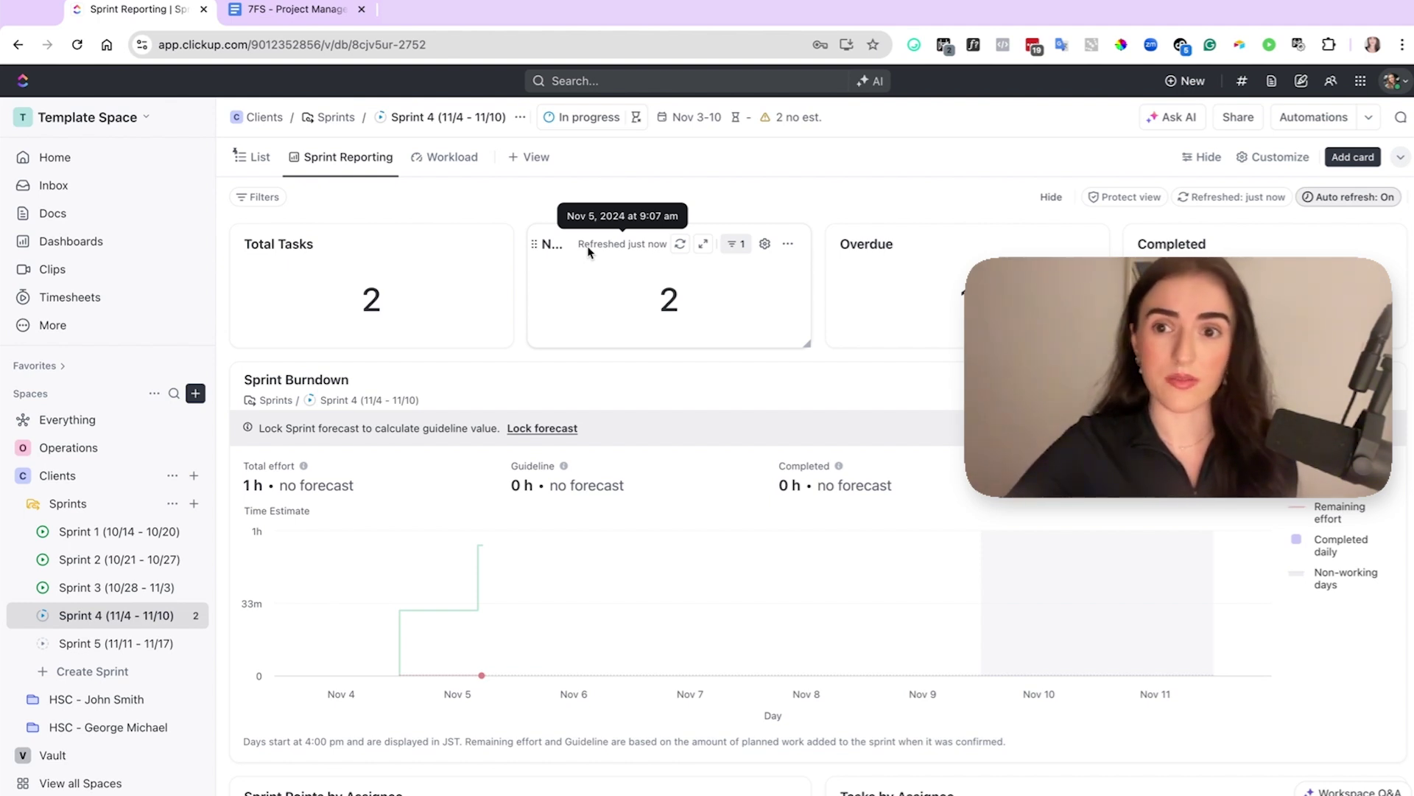
pyautogui.click(297, 9)
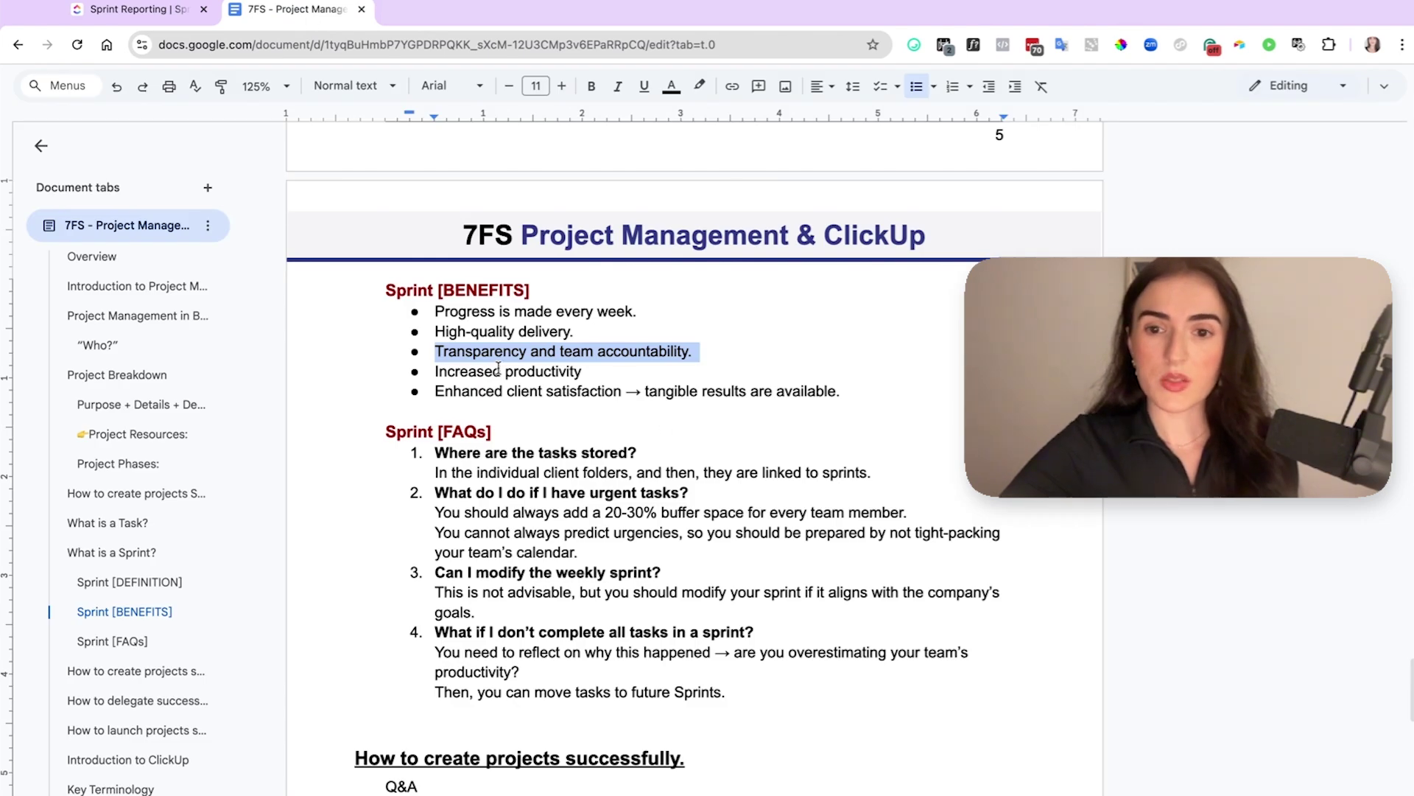
pyautogui.click(499, 370)
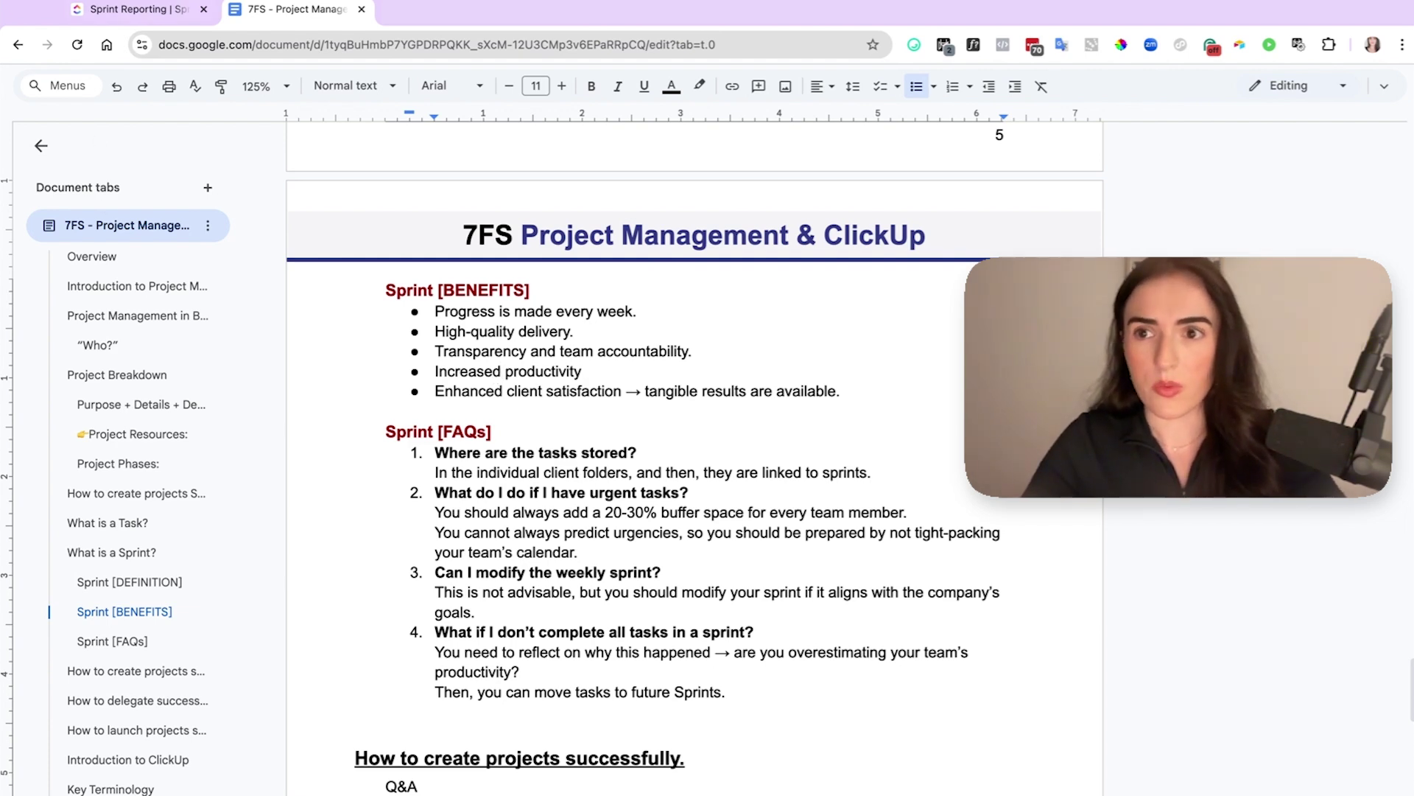
pyautogui.click(127, 10)
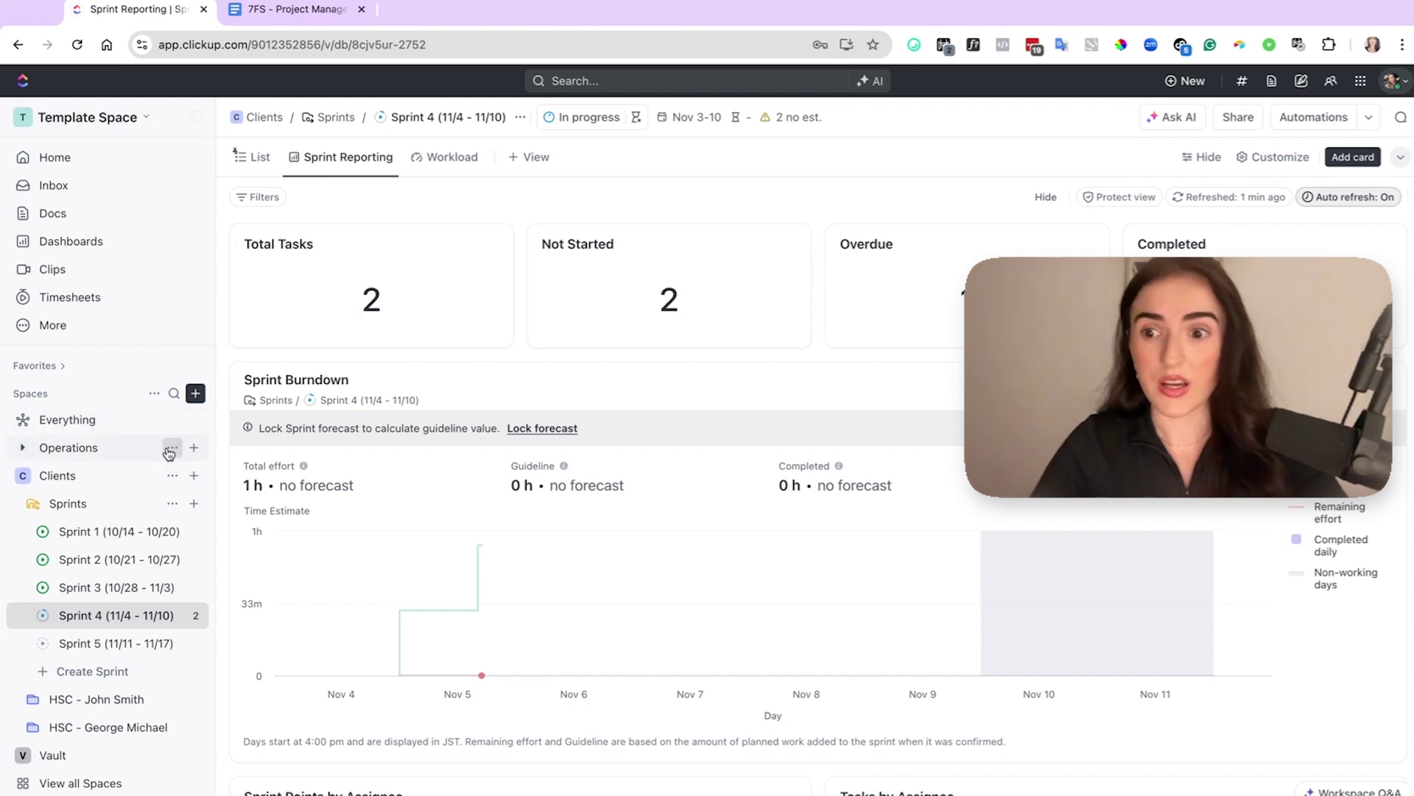
# Step: Toggle the Sprints ClickApp off and back on in the Clients space settings and confirm
pyautogui.click(172, 477)
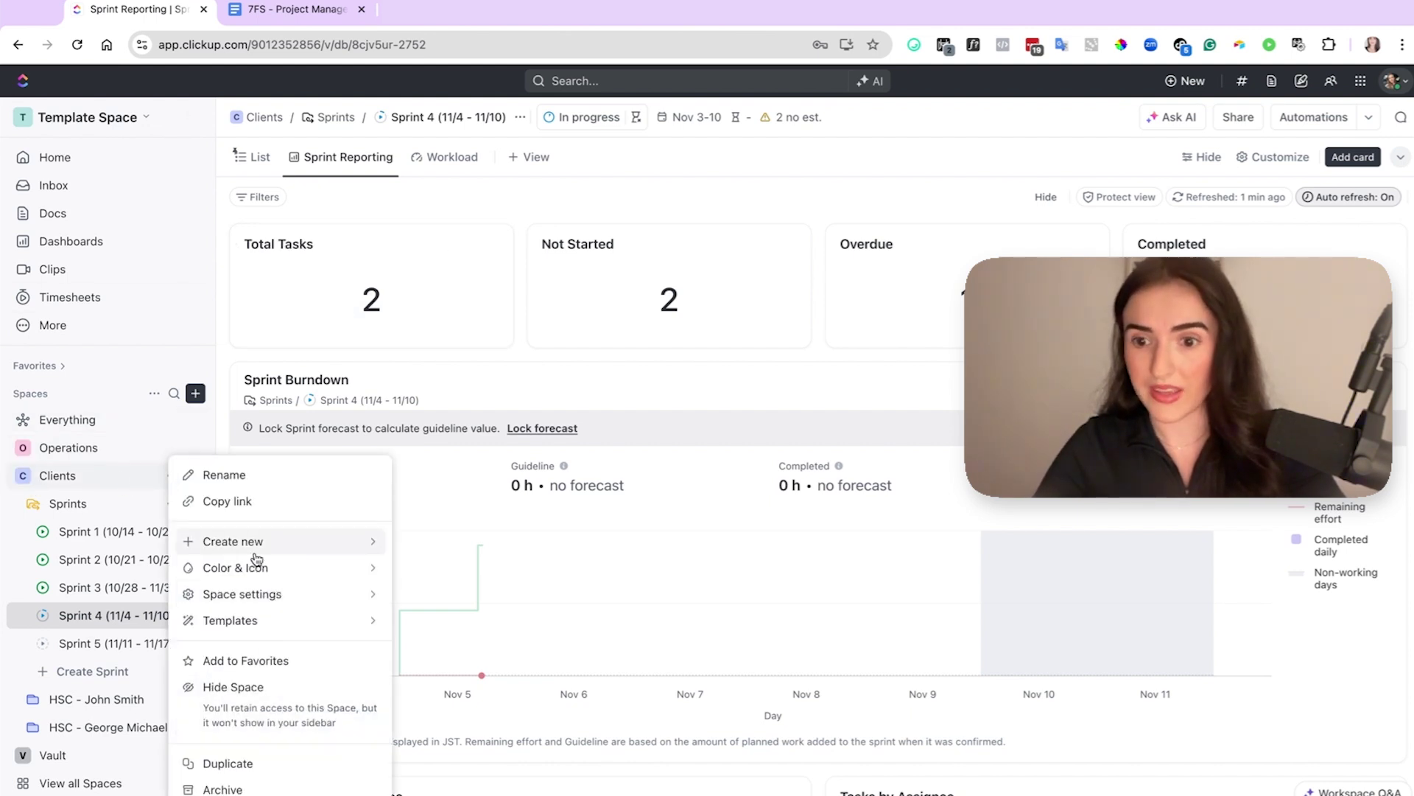
pyautogui.moveTo(242, 593)
pyautogui.click(447, 643)
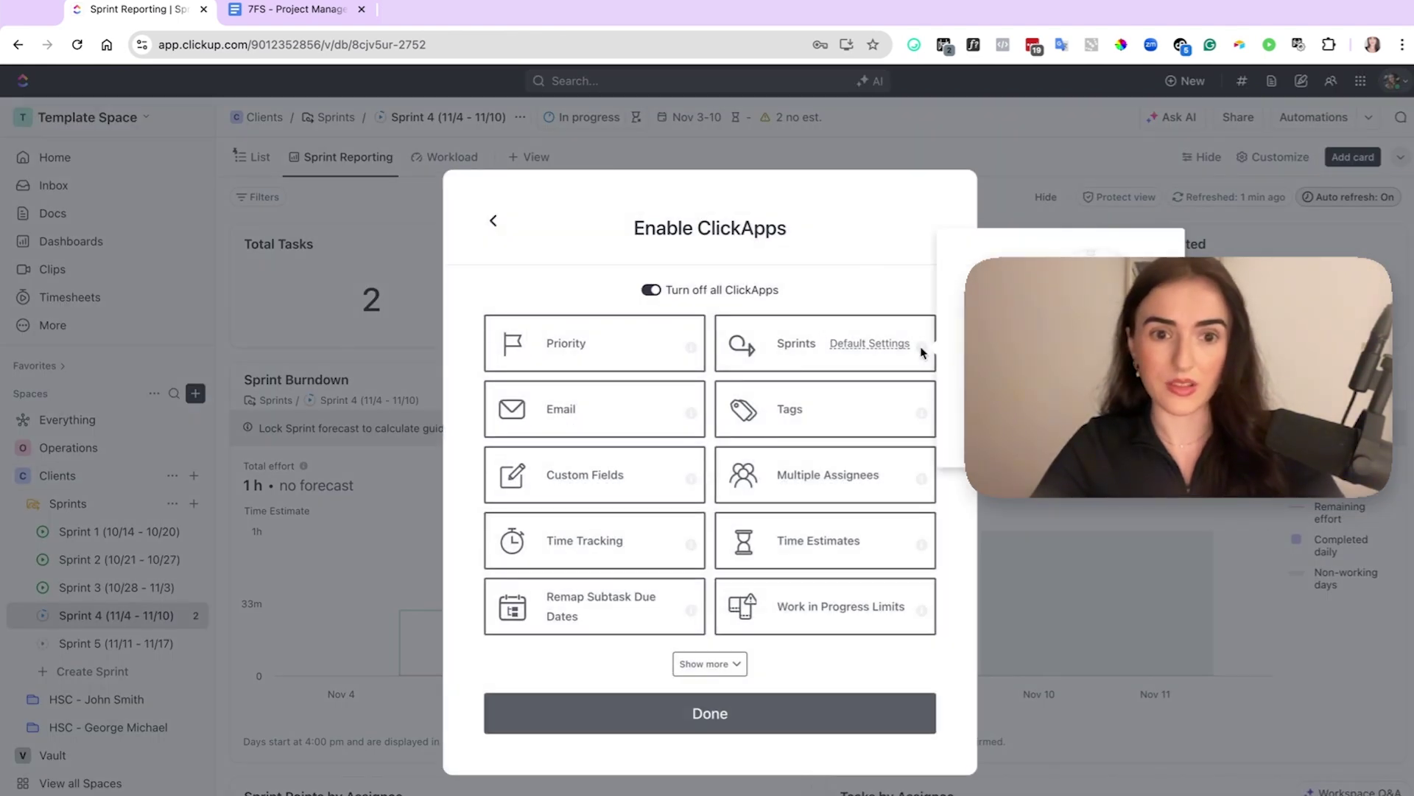
pyautogui.click(773, 345)
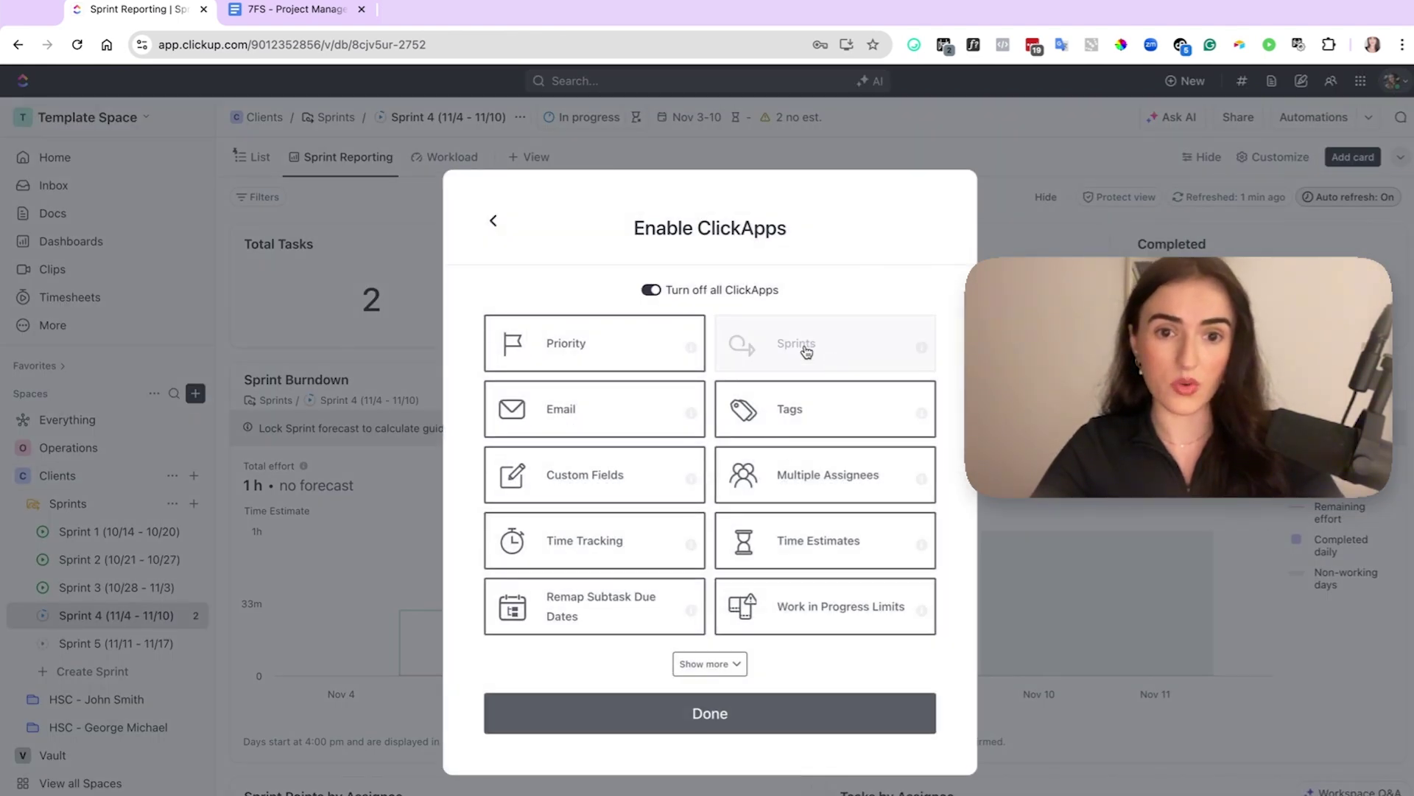
pyautogui.click(833, 353)
pyautogui.click(699, 719)
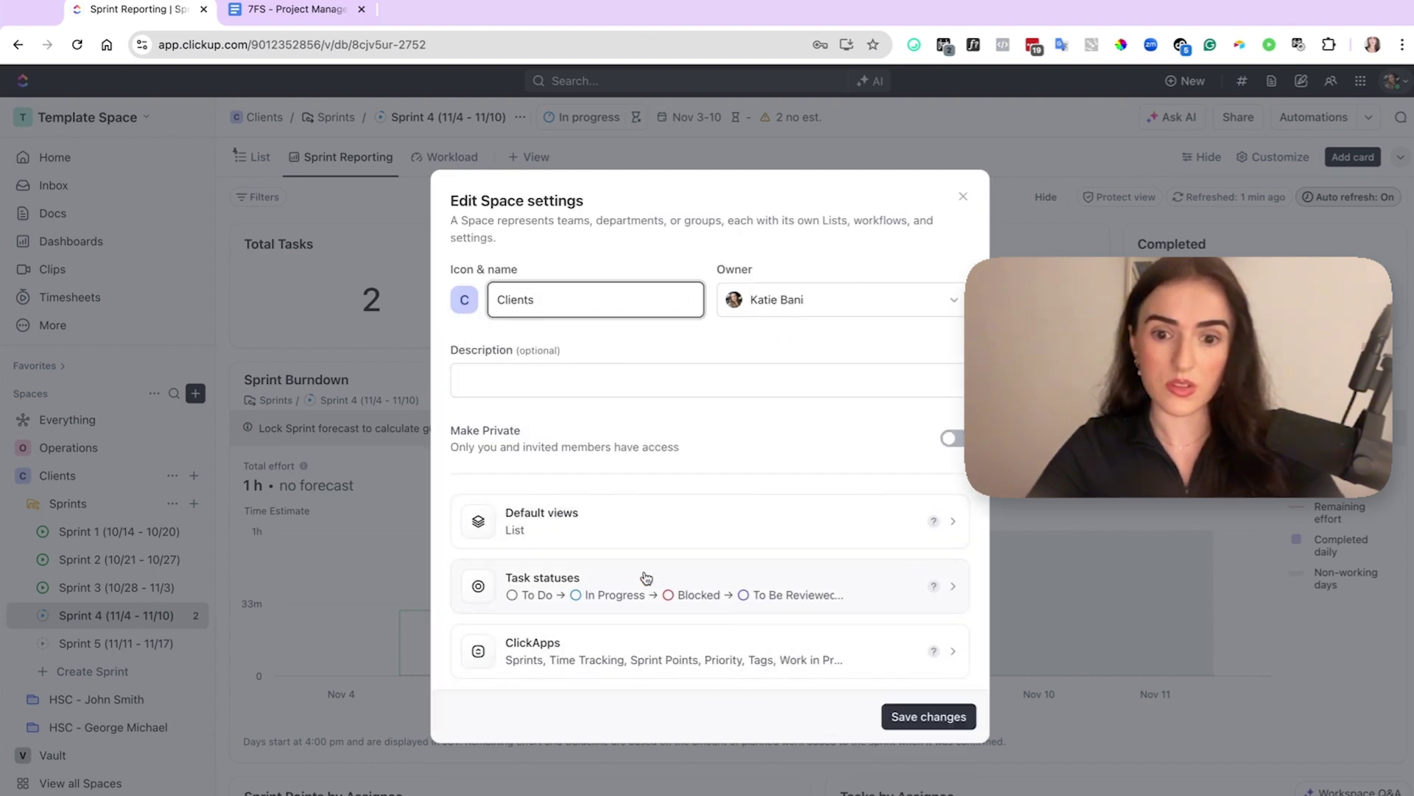
# Step: Close the space settings and open the first HSC client folder's Account Mgmt list
pyautogui.click(962, 196)
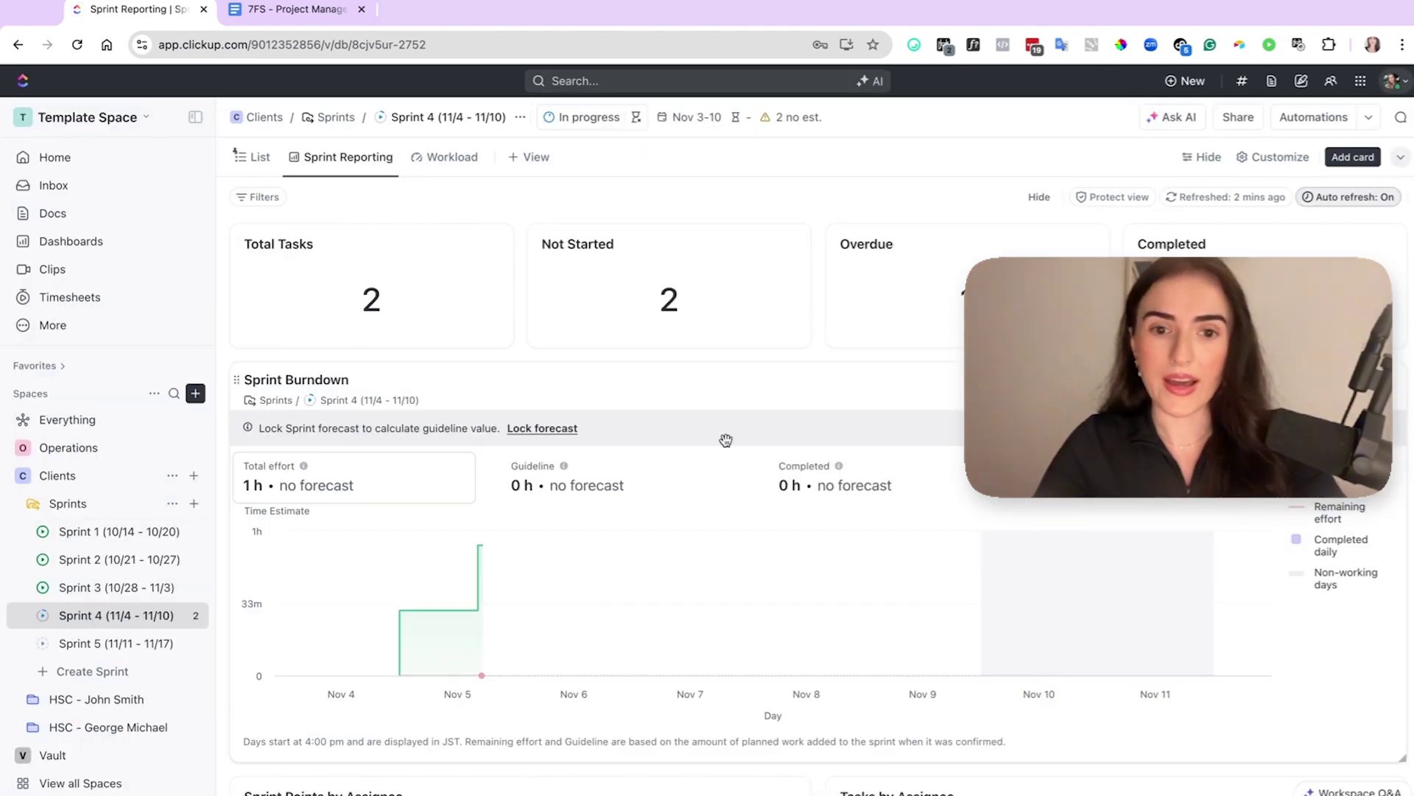
pyautogui.click(32, 699)
pyautogui.click(111, 725)
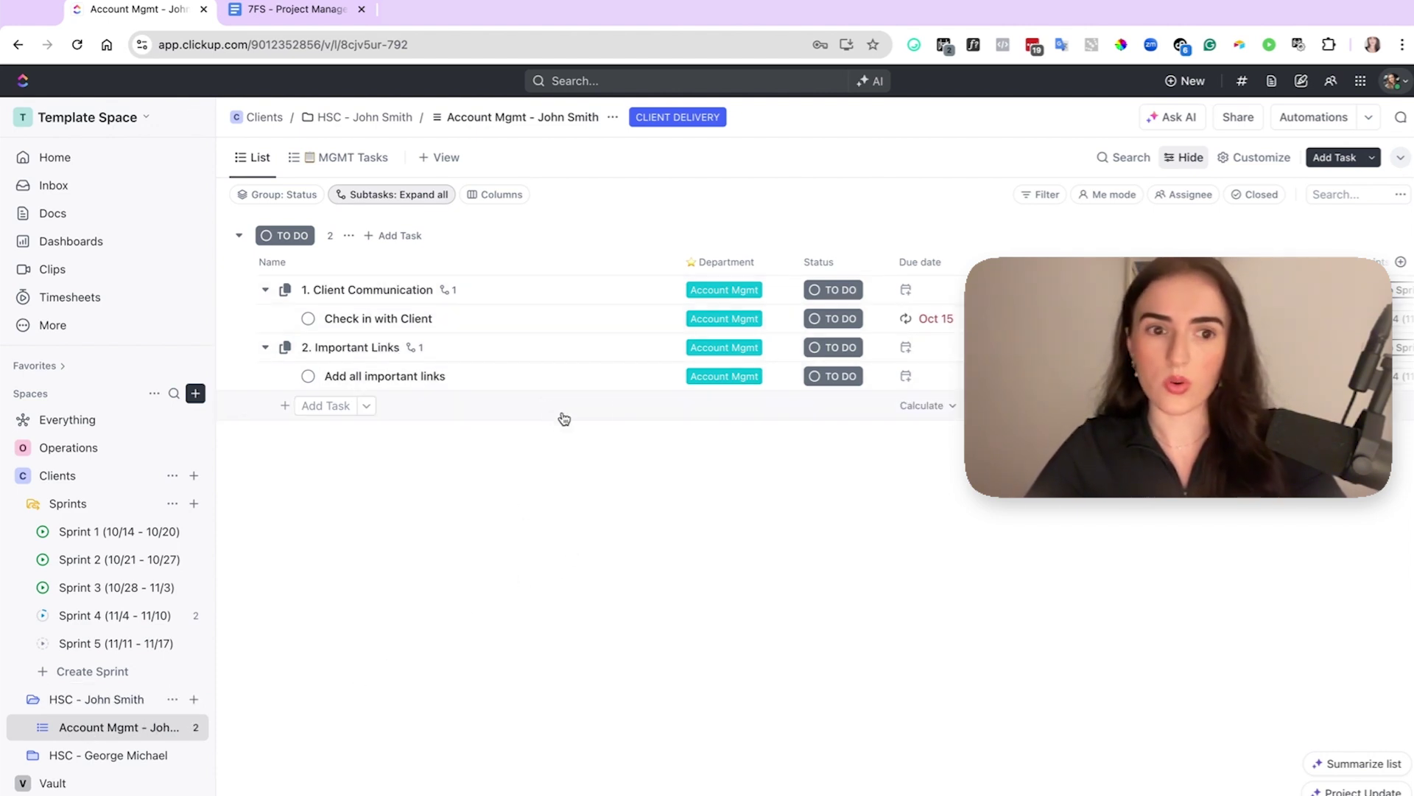
pyautogui.hscroll(5, 618, 408)
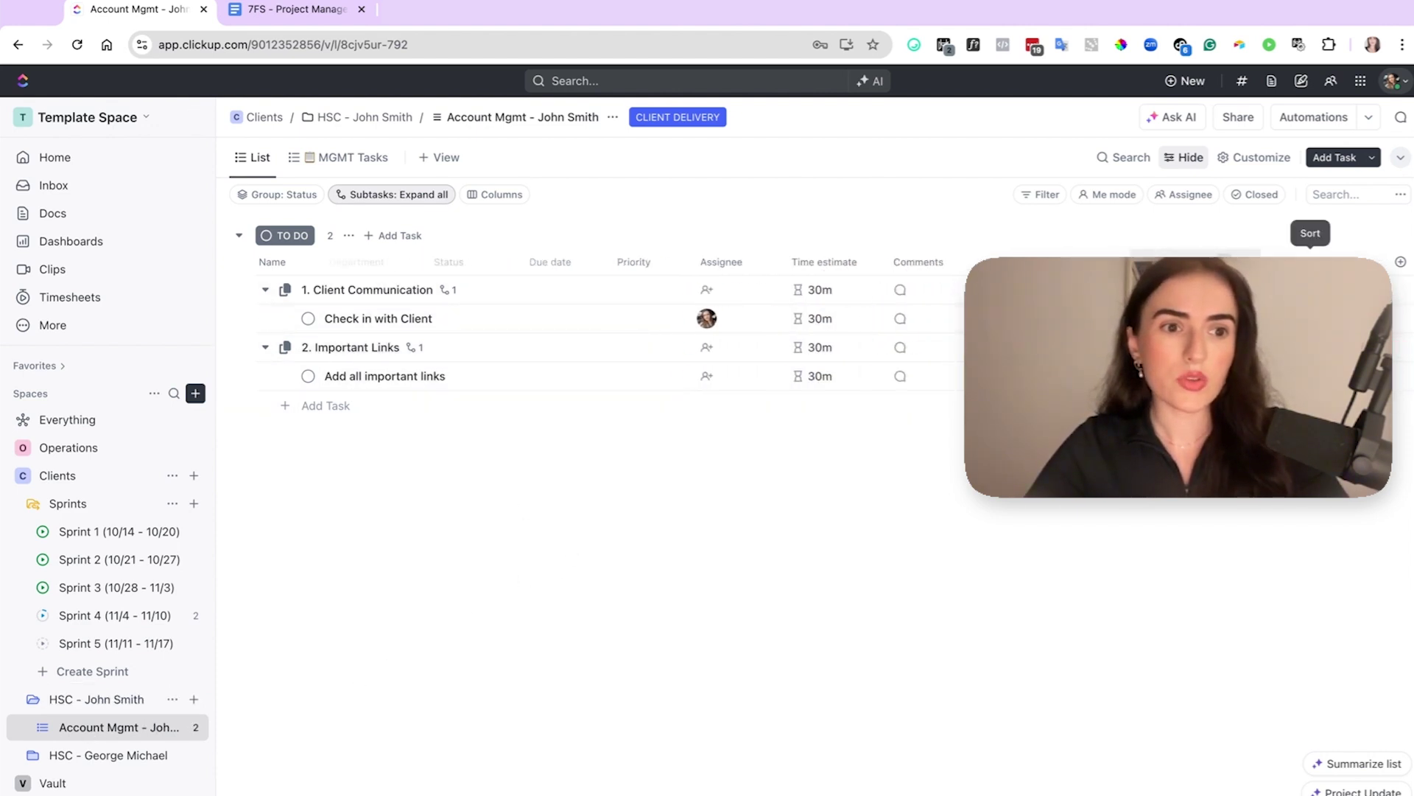
pyautogui.hscroll(1, 619, 309)
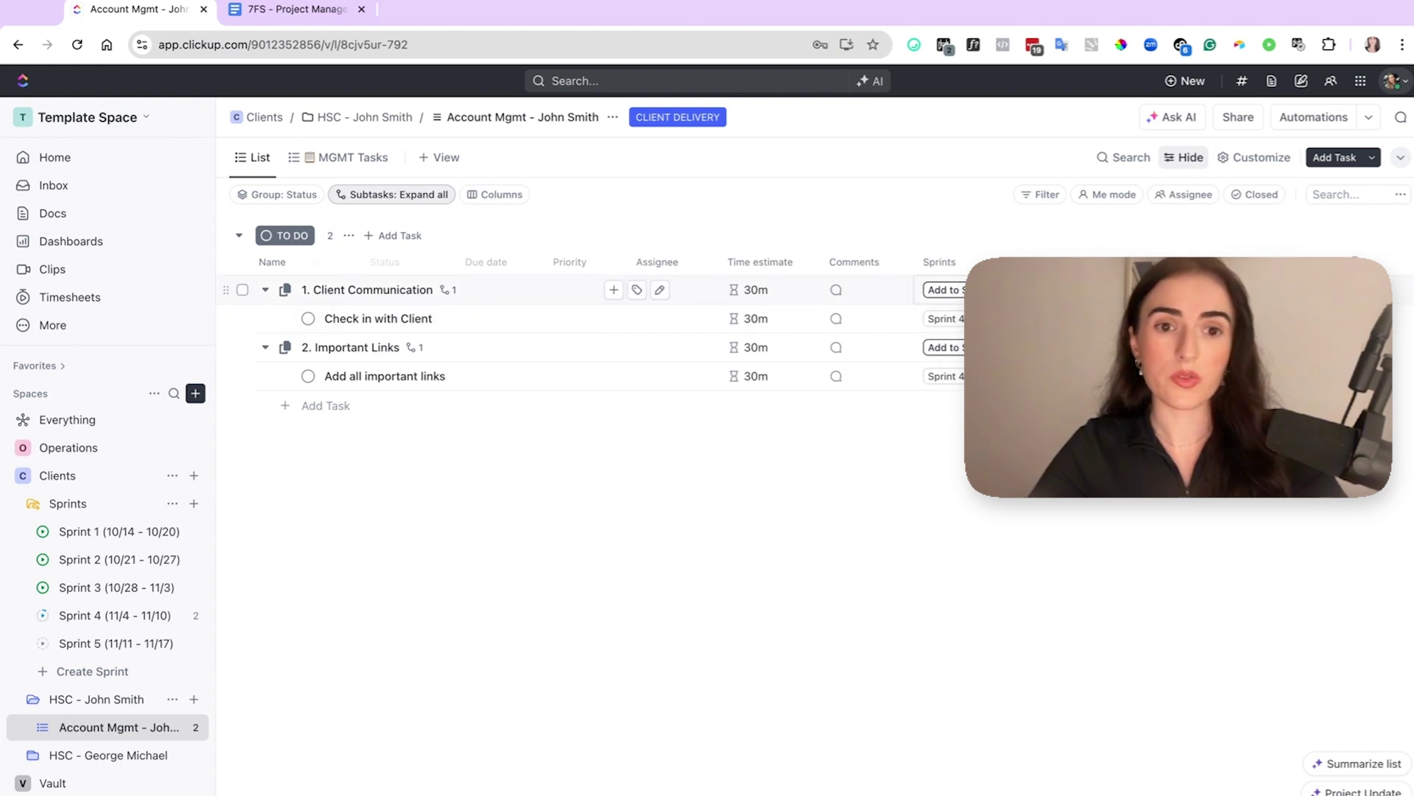
# Step: Assign the Client Communication task to Sprint 4 in the Sprints column
pyautogui.click(953, 293)
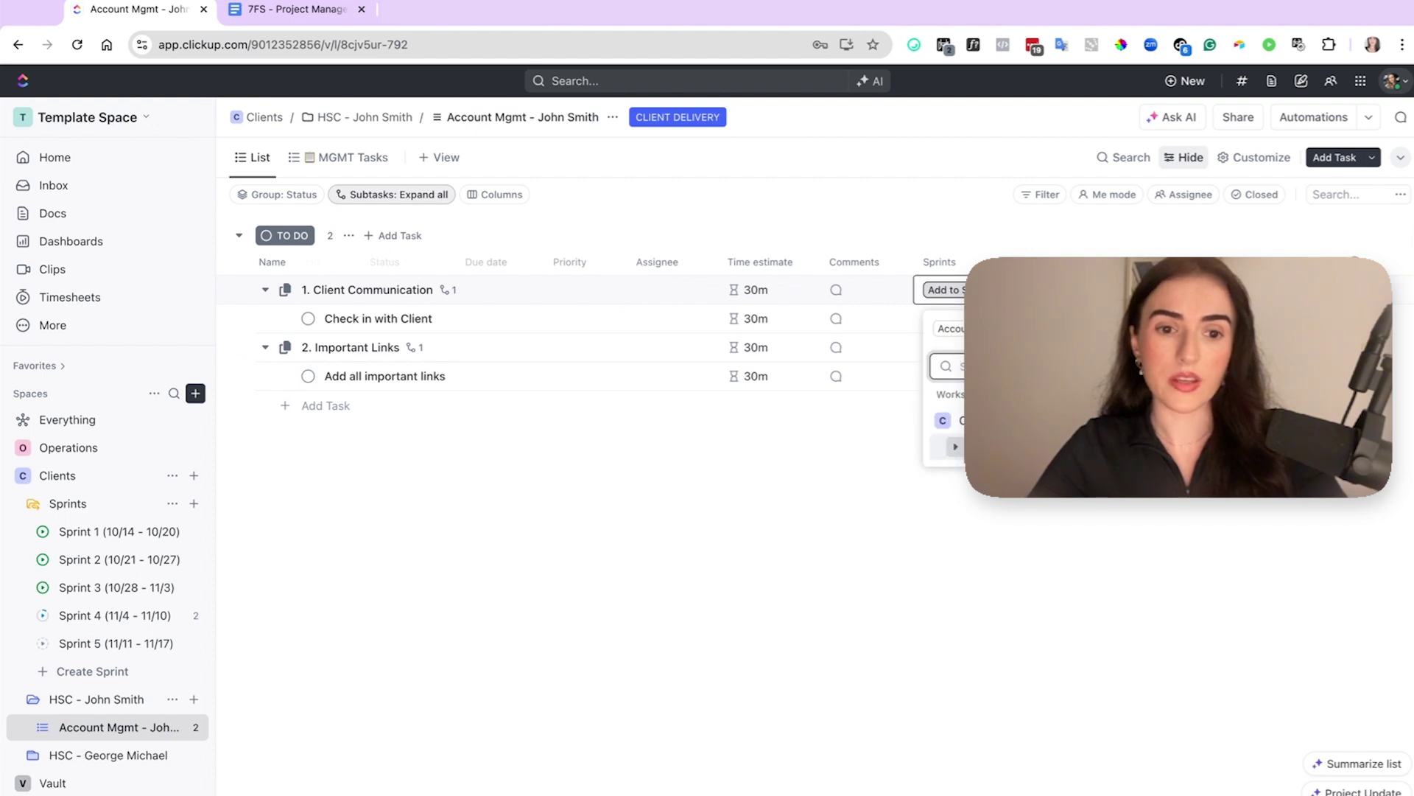
pyautogui.click(948, 456)
pyautogui.click(1037, 552)
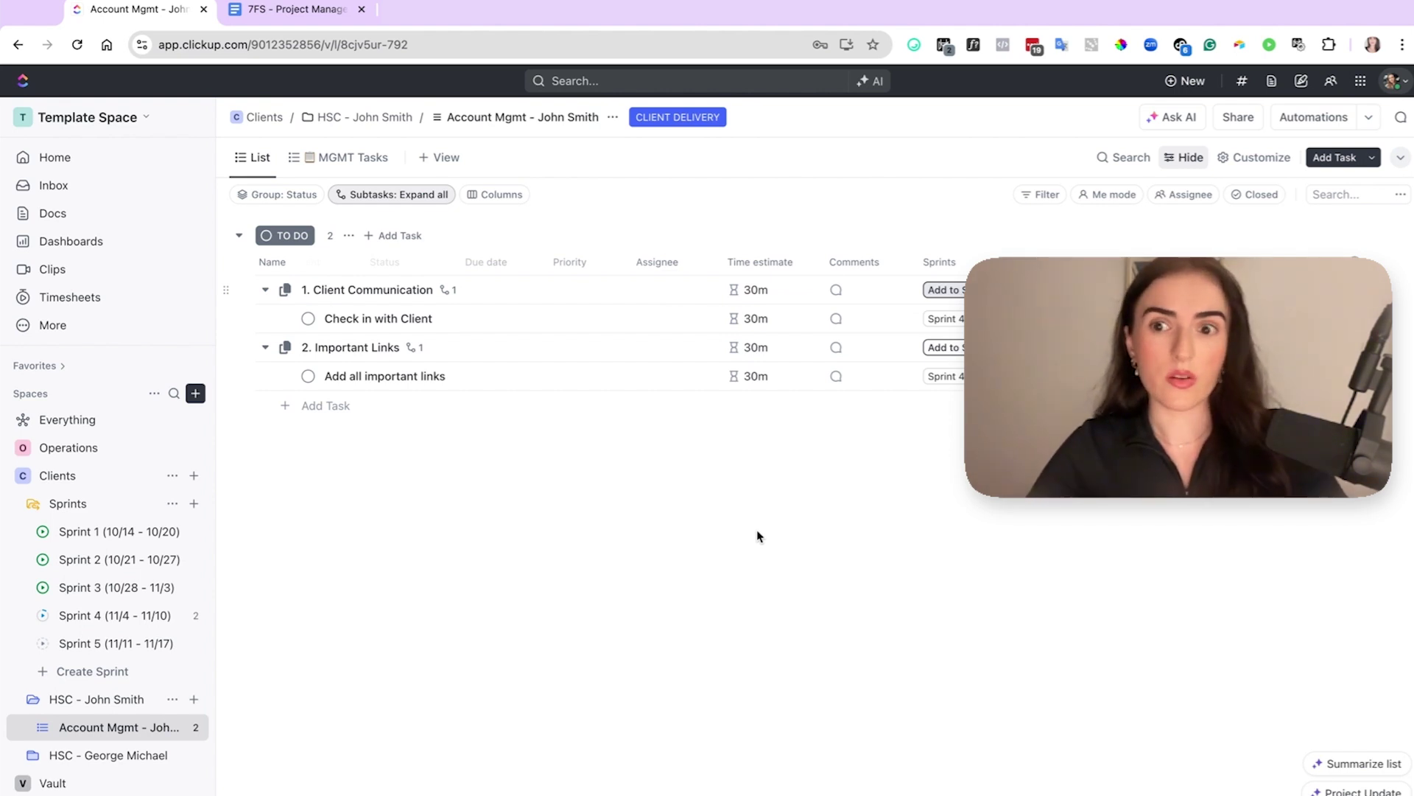
pyautogui.moveTo(376, 318)
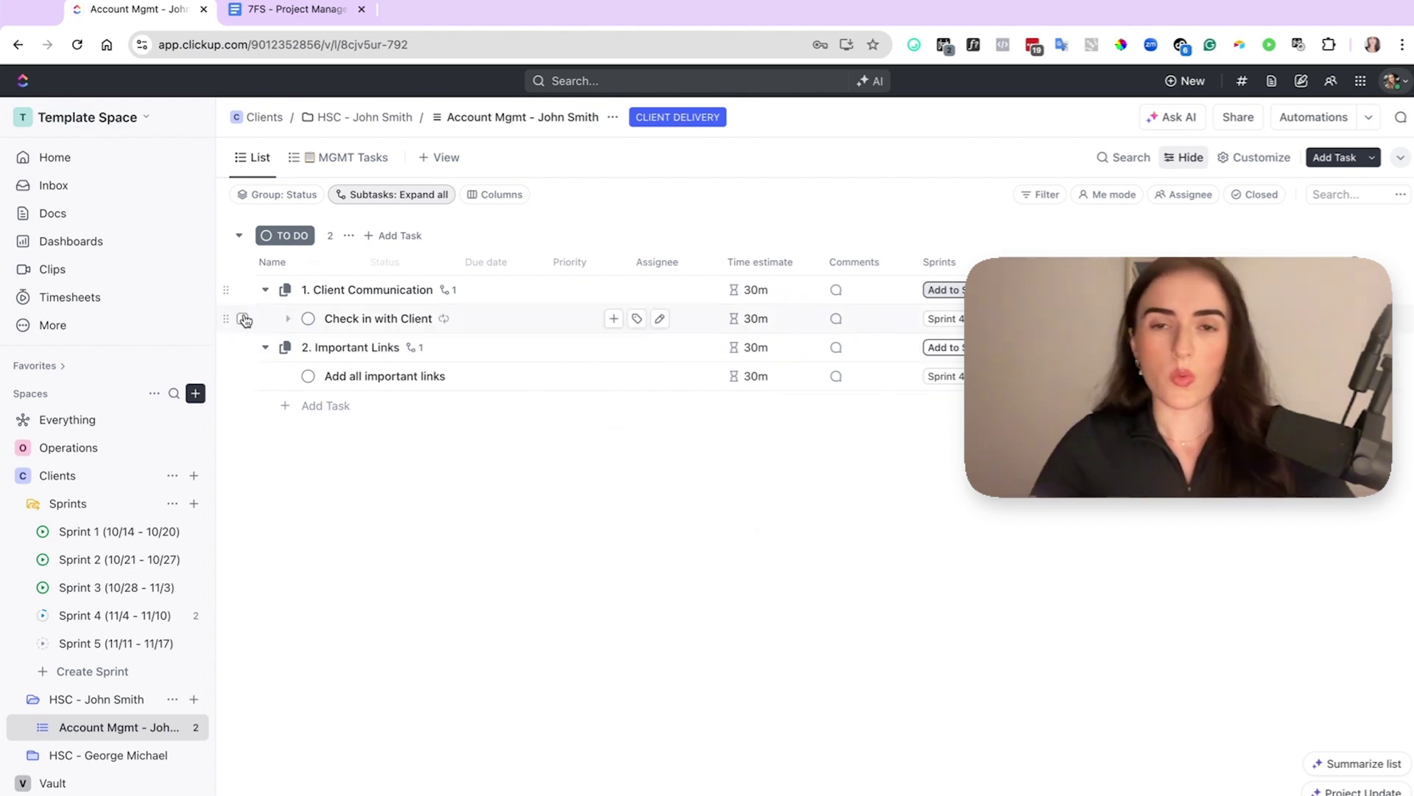
pyautogui.click(244, 319)
pyautogui.click(244, 376)
pyautogui.click(373, 561)
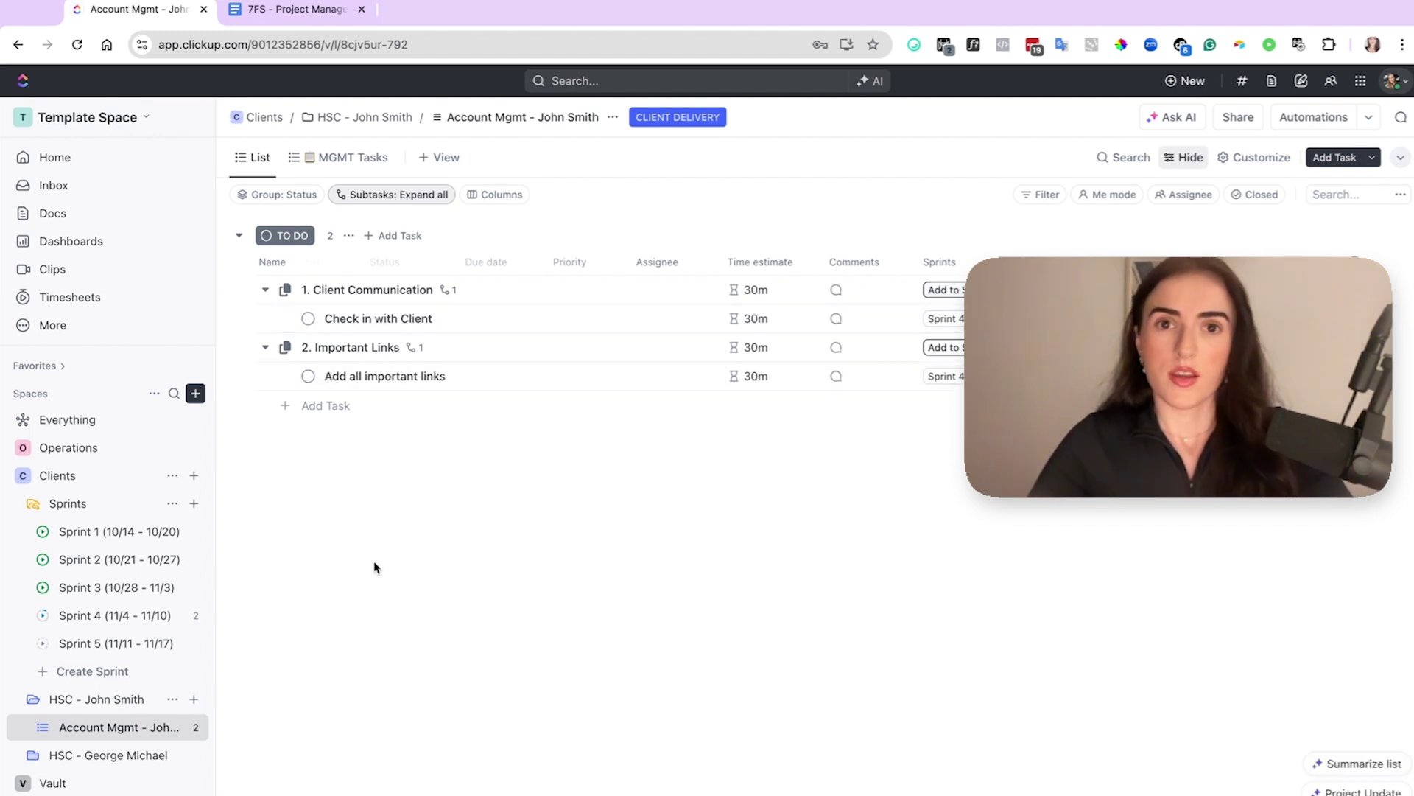
pyautogui.click(243, 318)
pyautogui.click(242, 377)
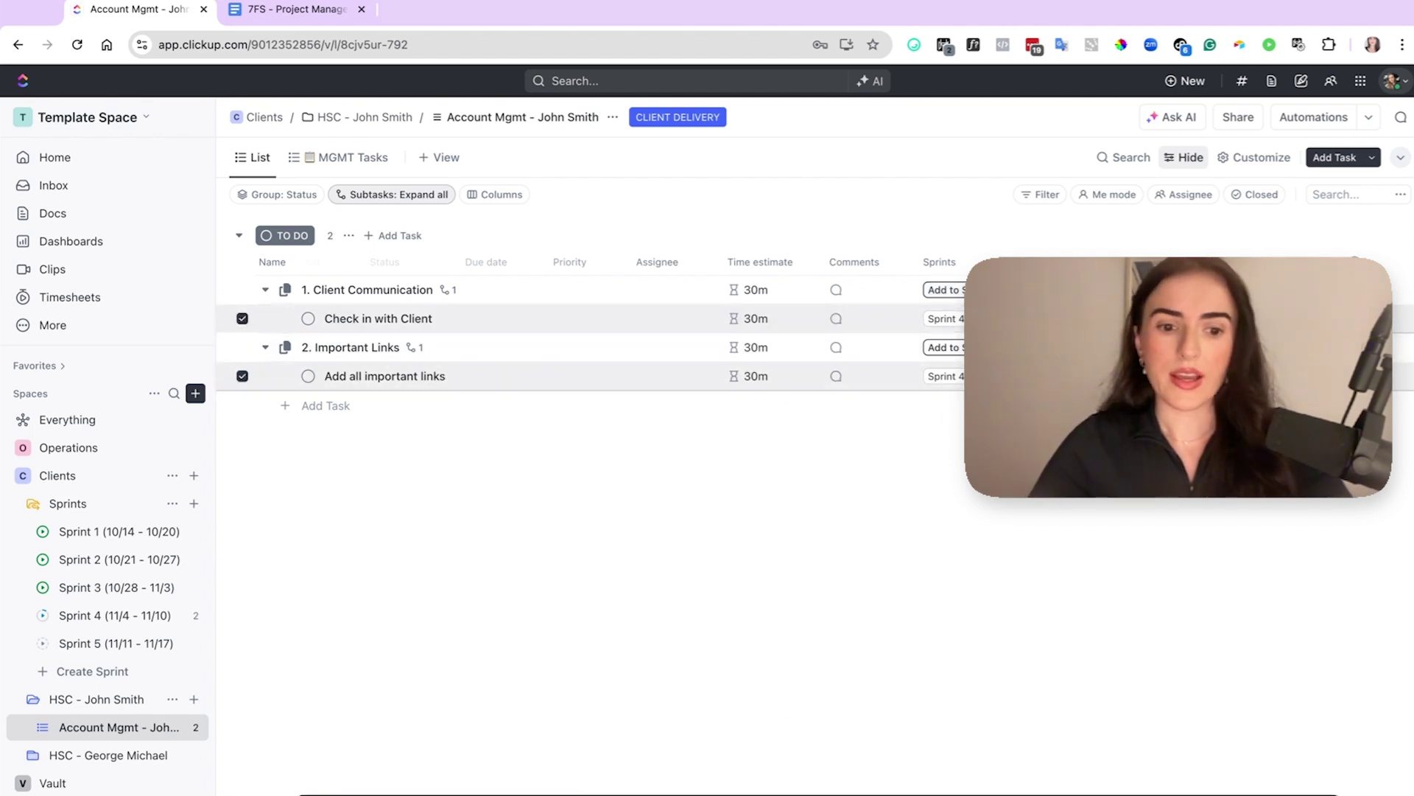
pyautogui.press('m')
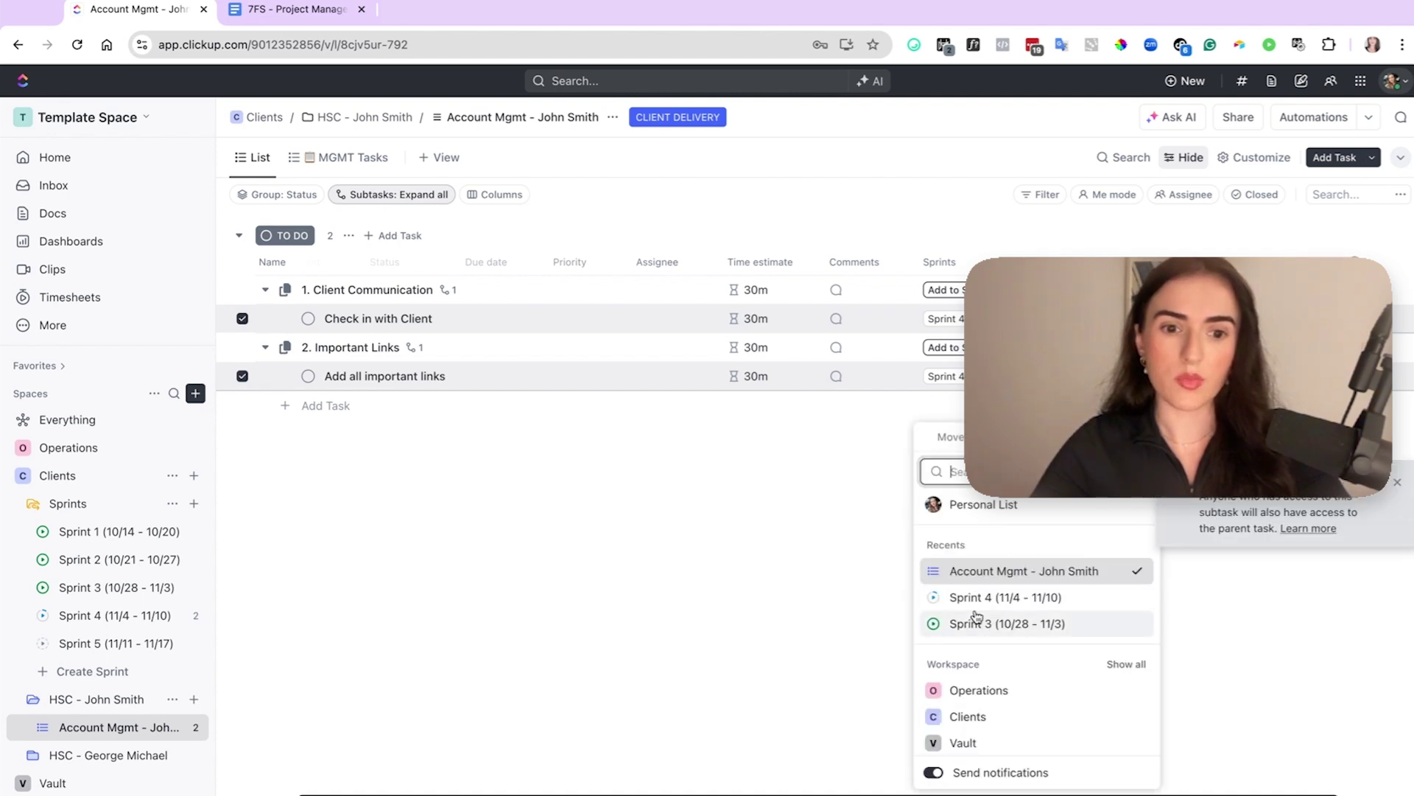
pyautogui.click(578, 644)
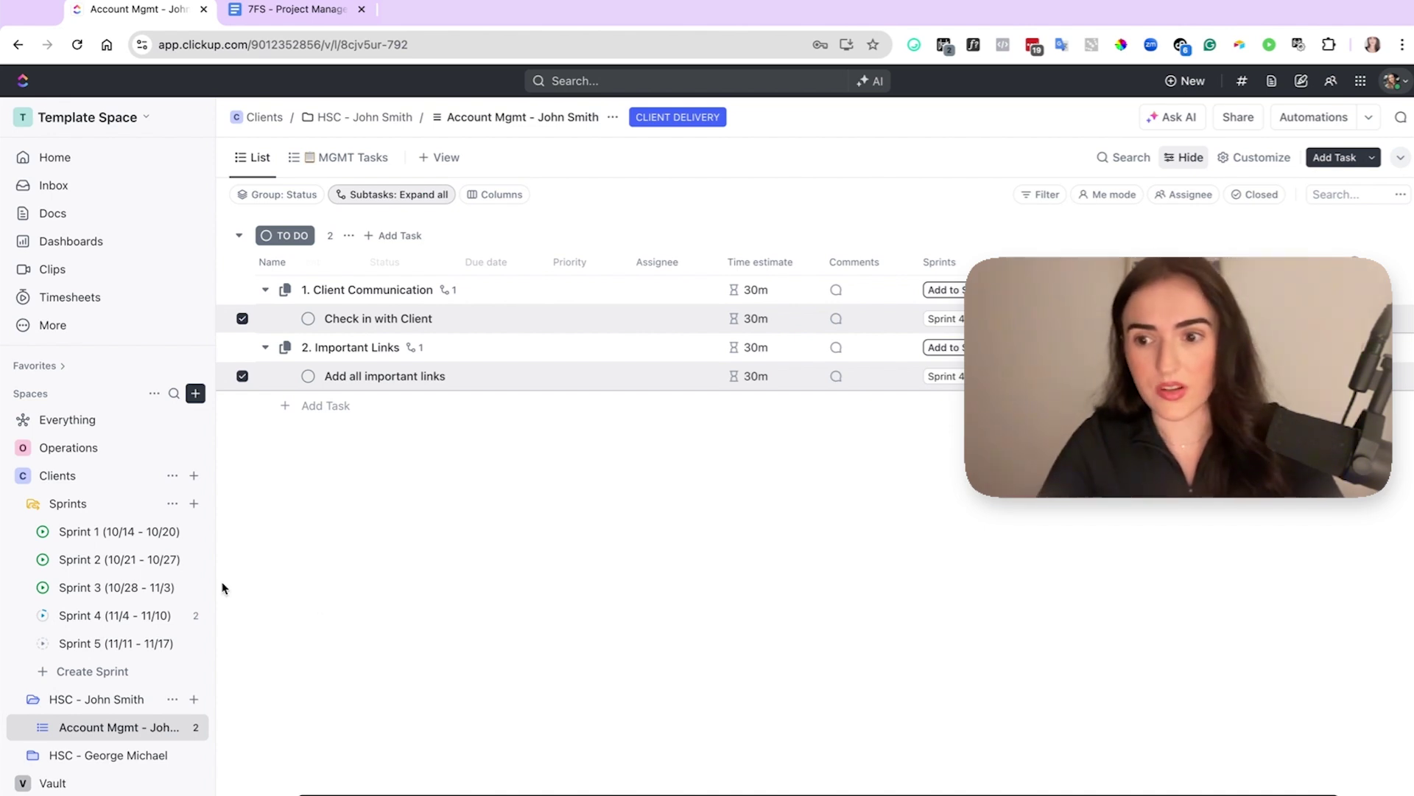
# Step: Show Sprint 4's List view with both subtasks, then return to the Google Docs guide
pyautogui.click(114, 614)
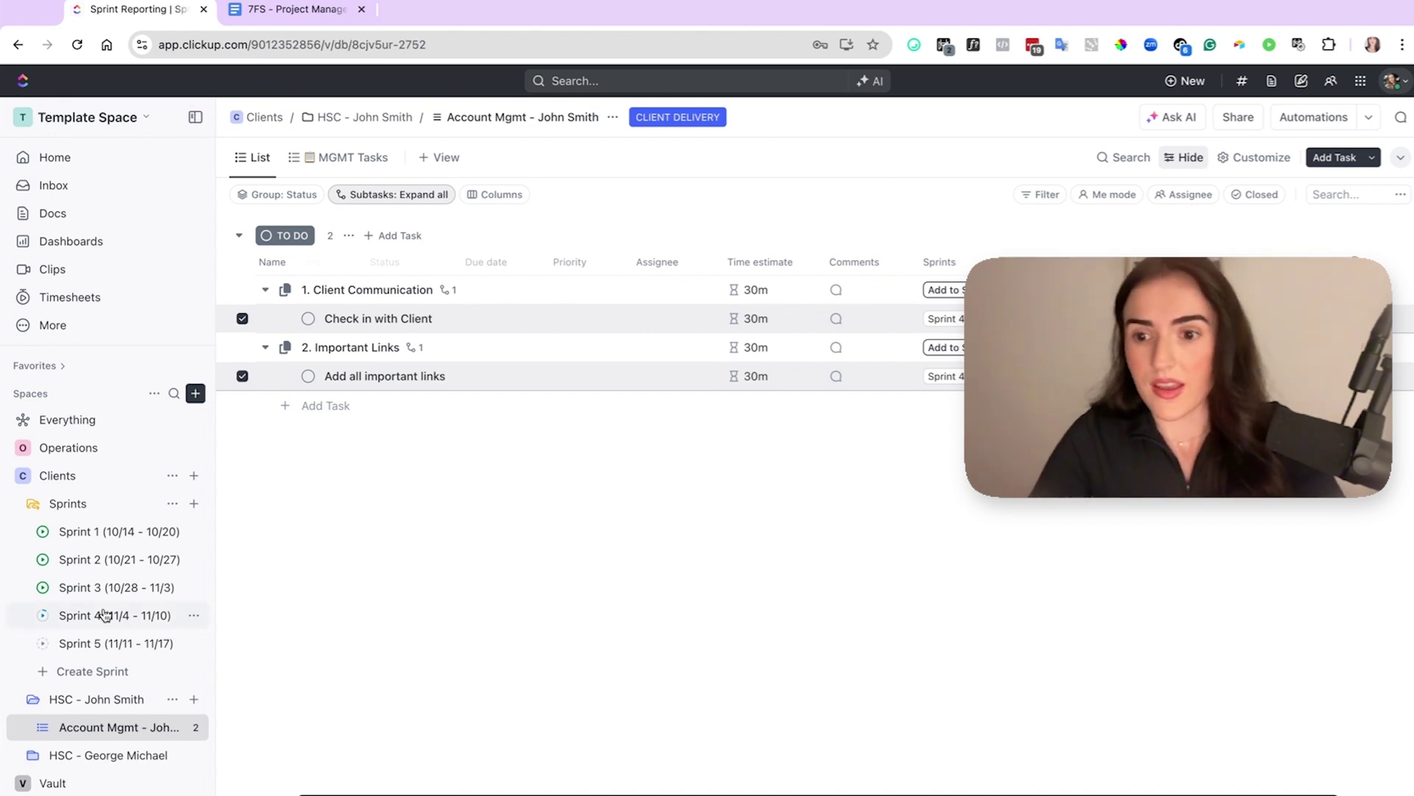
pyautogui.click(252, 157)
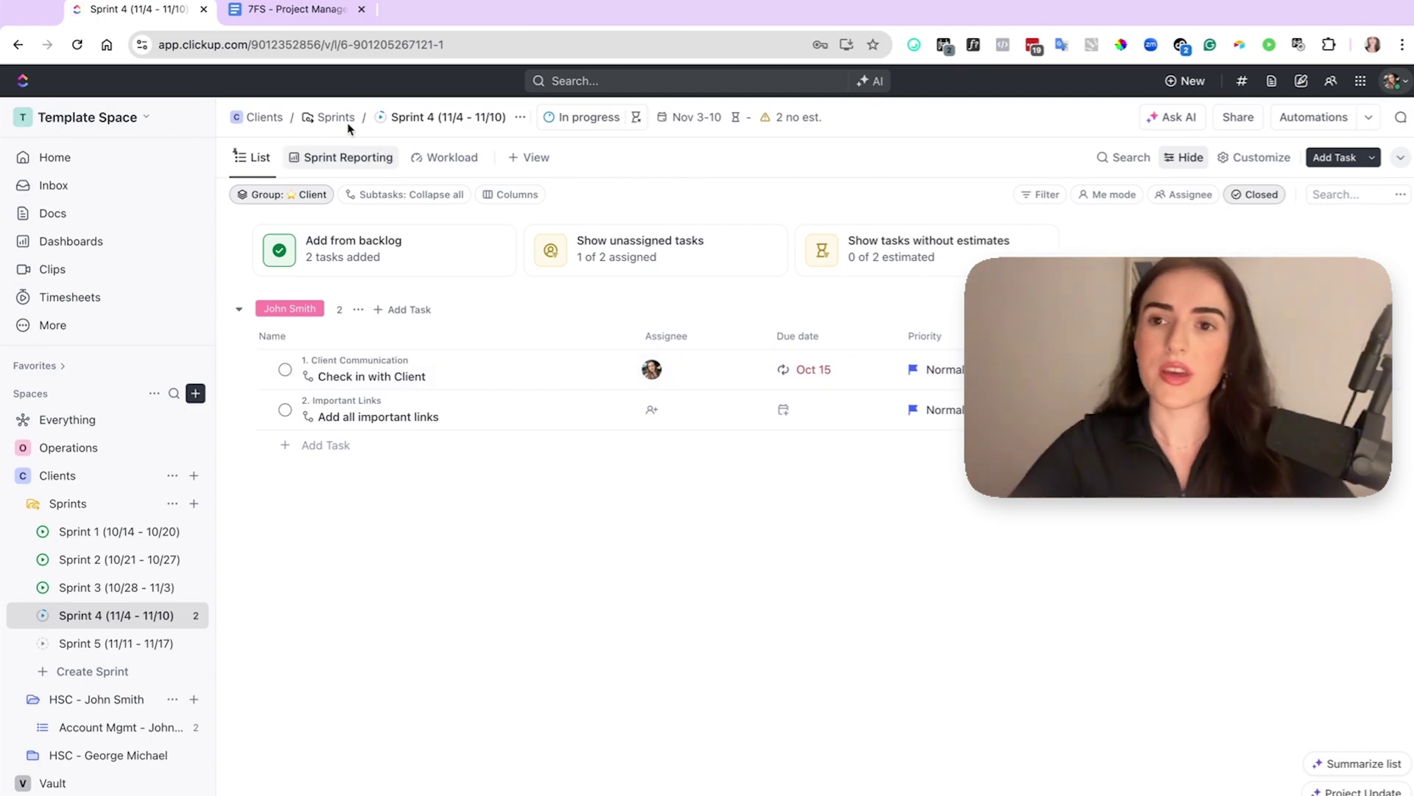
pyautogui.click(297, 9)
pyautogui.scroll(-1, 374, 365)
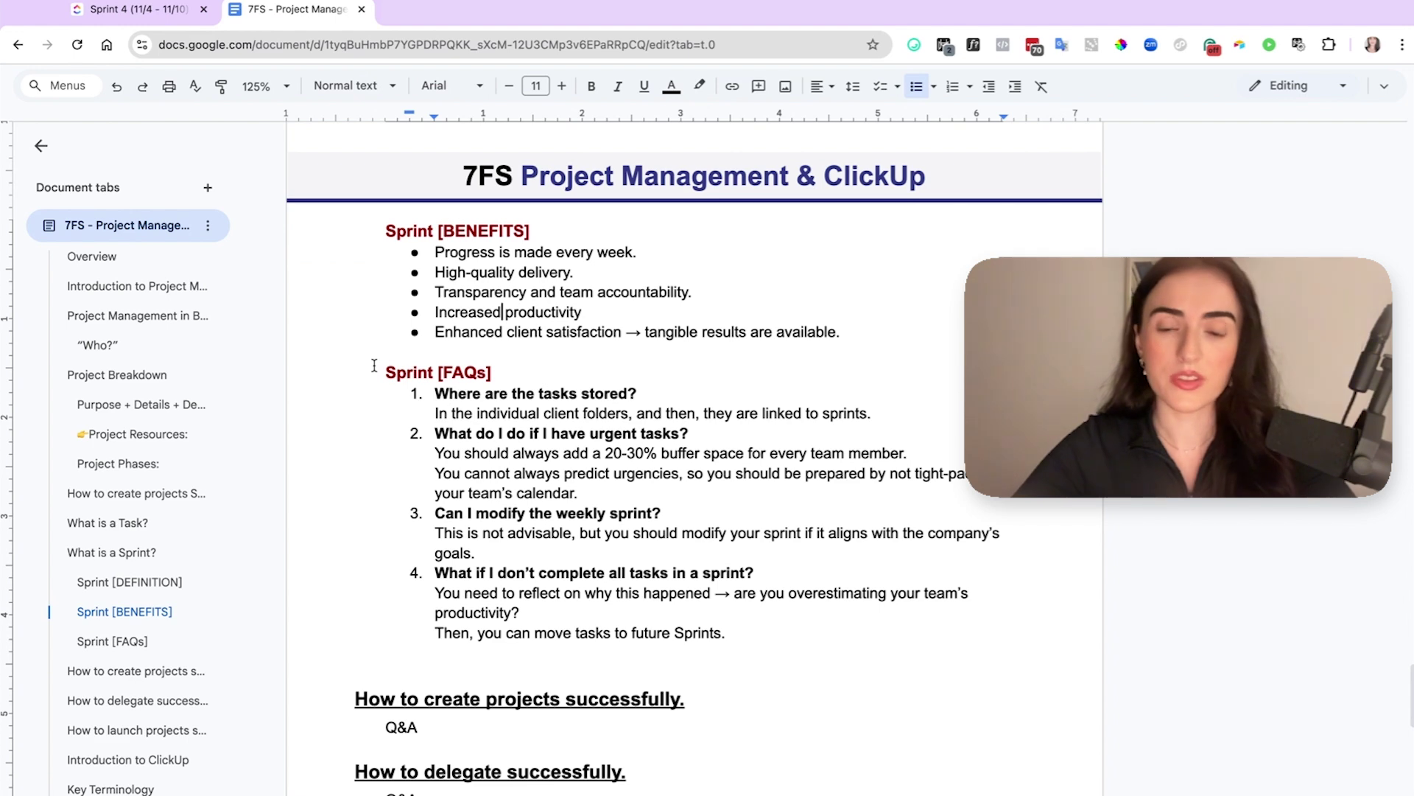
# Step: Highlight the 'Where are the tasks stored?' FAQ and check the Account Mgmt - John Smith list
pyautogui.tripleClick(453, 396)
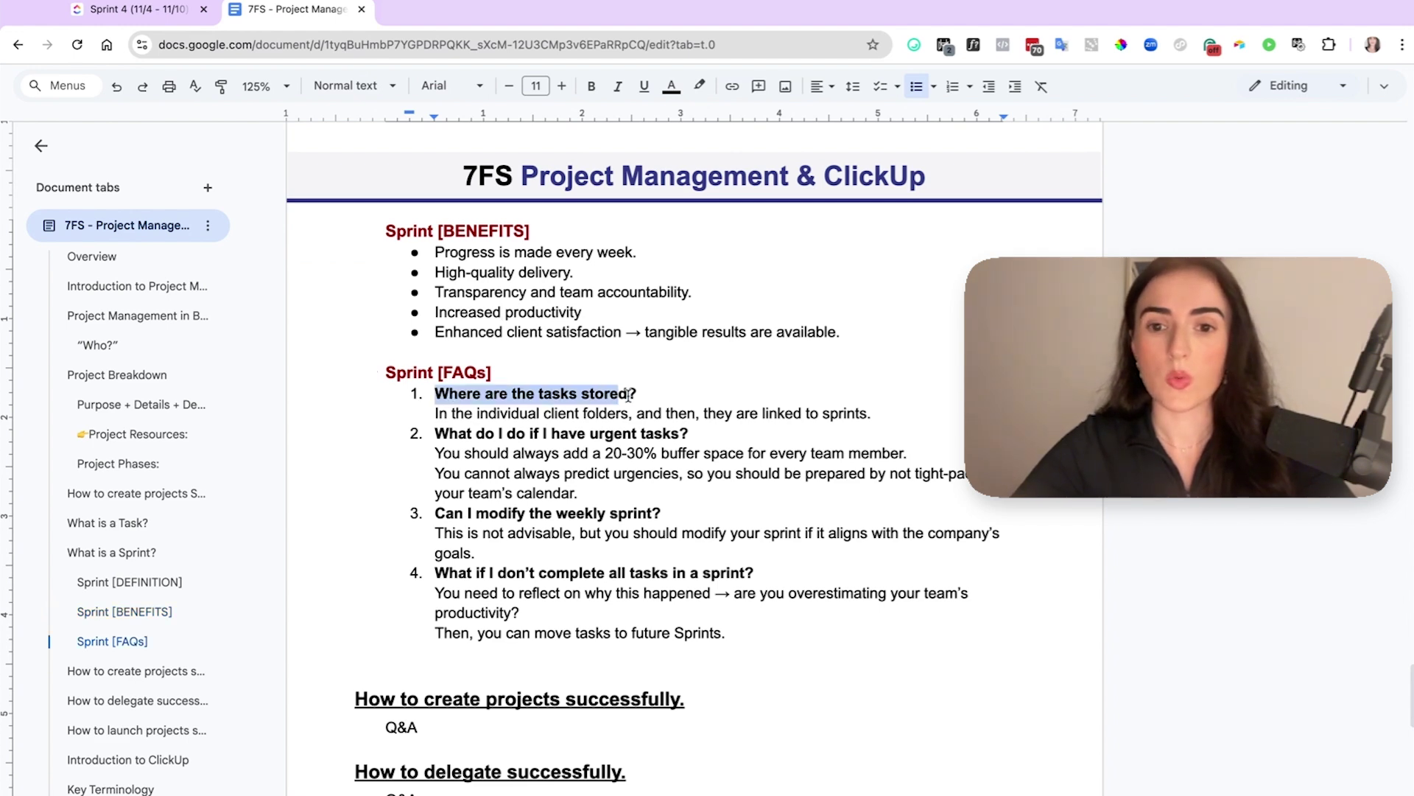
pyautogui.click(133, 9)
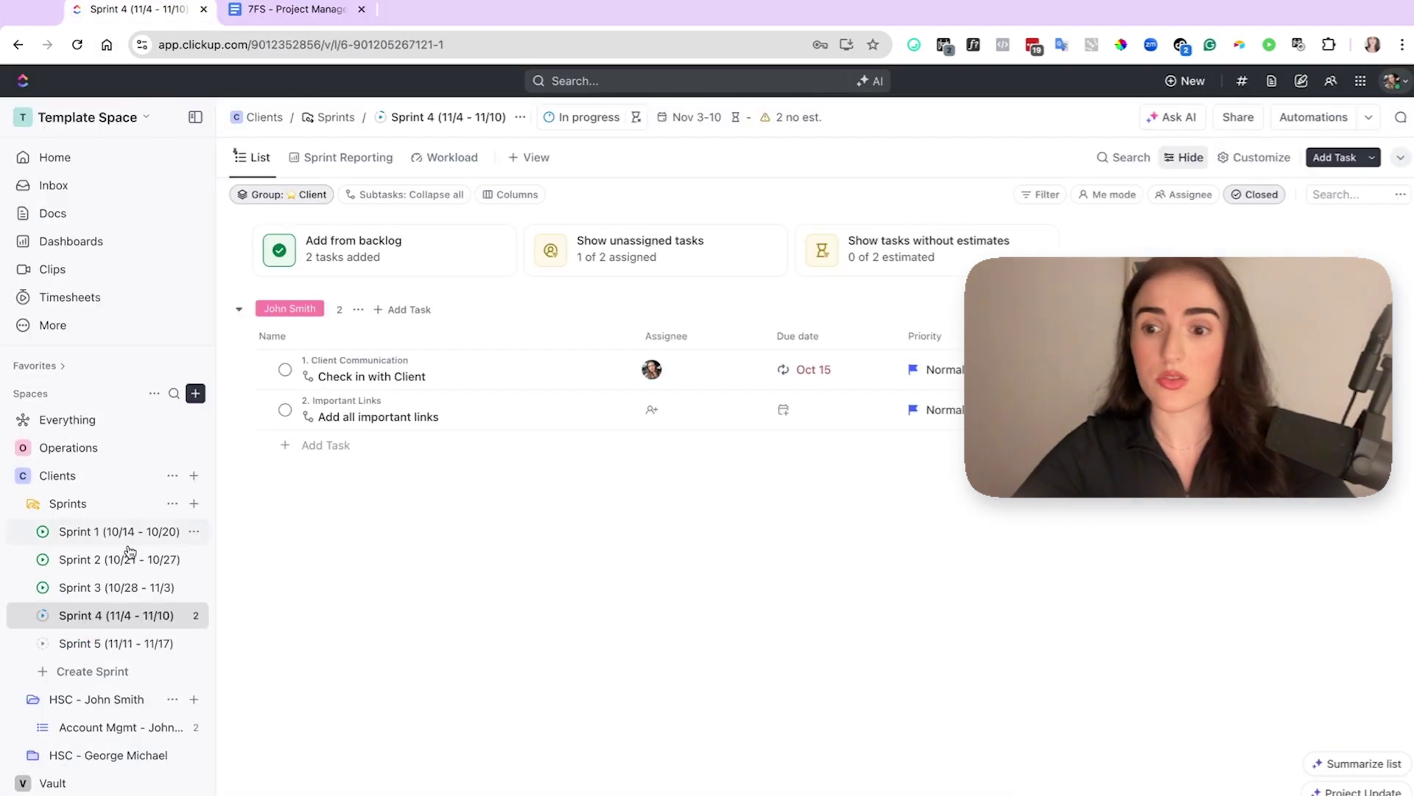
pyautogui.click(89, 727)
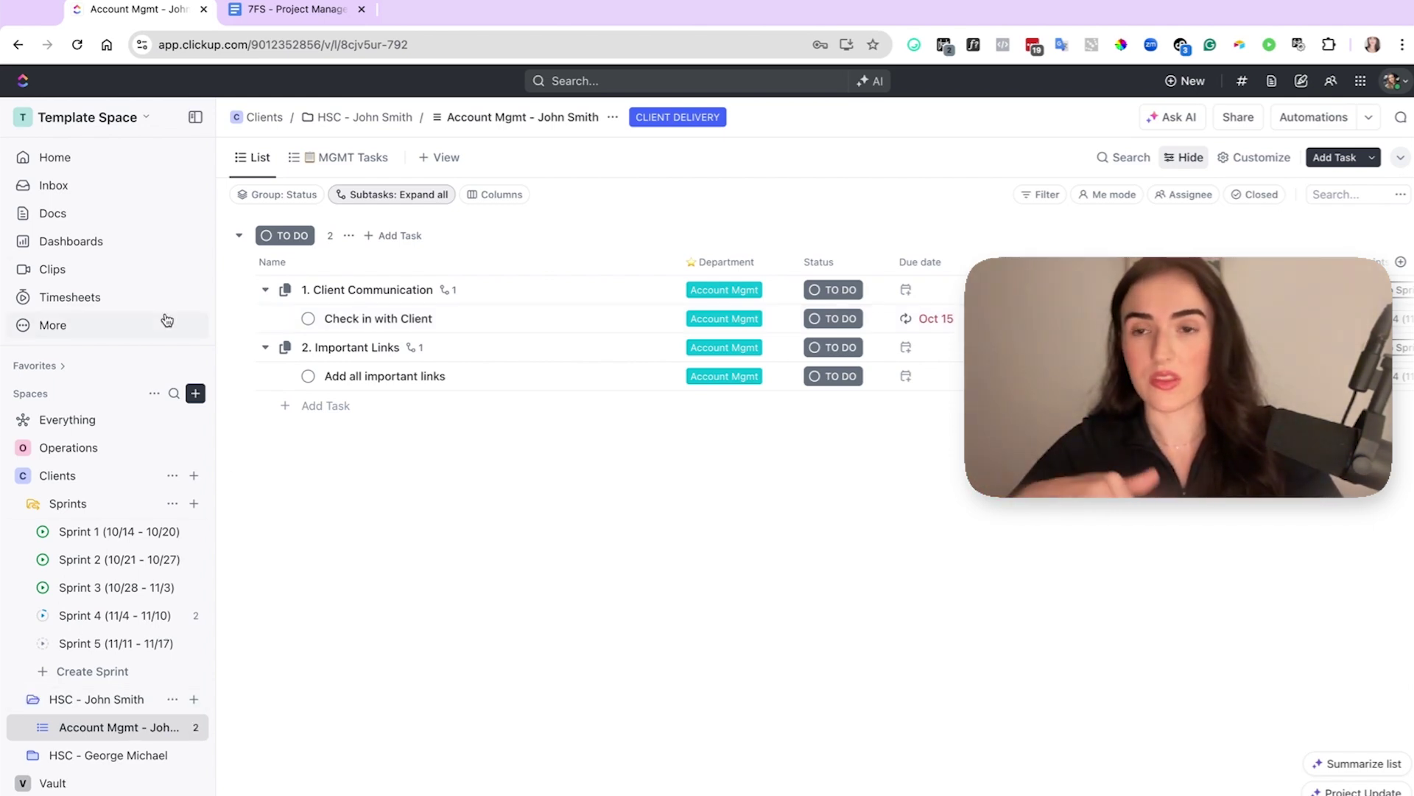
pyautogui.click(294, 9)
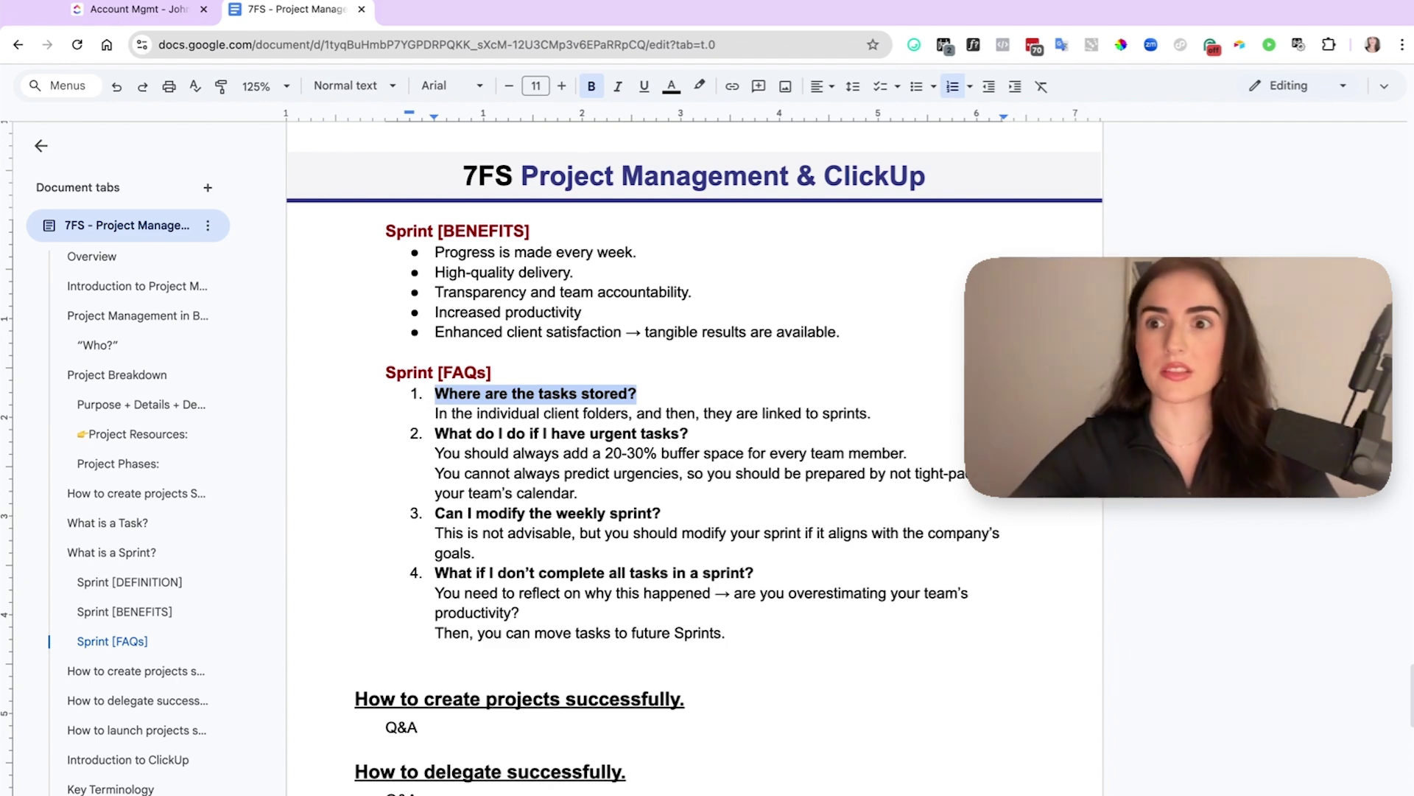
pyautogui.click(133, 9)
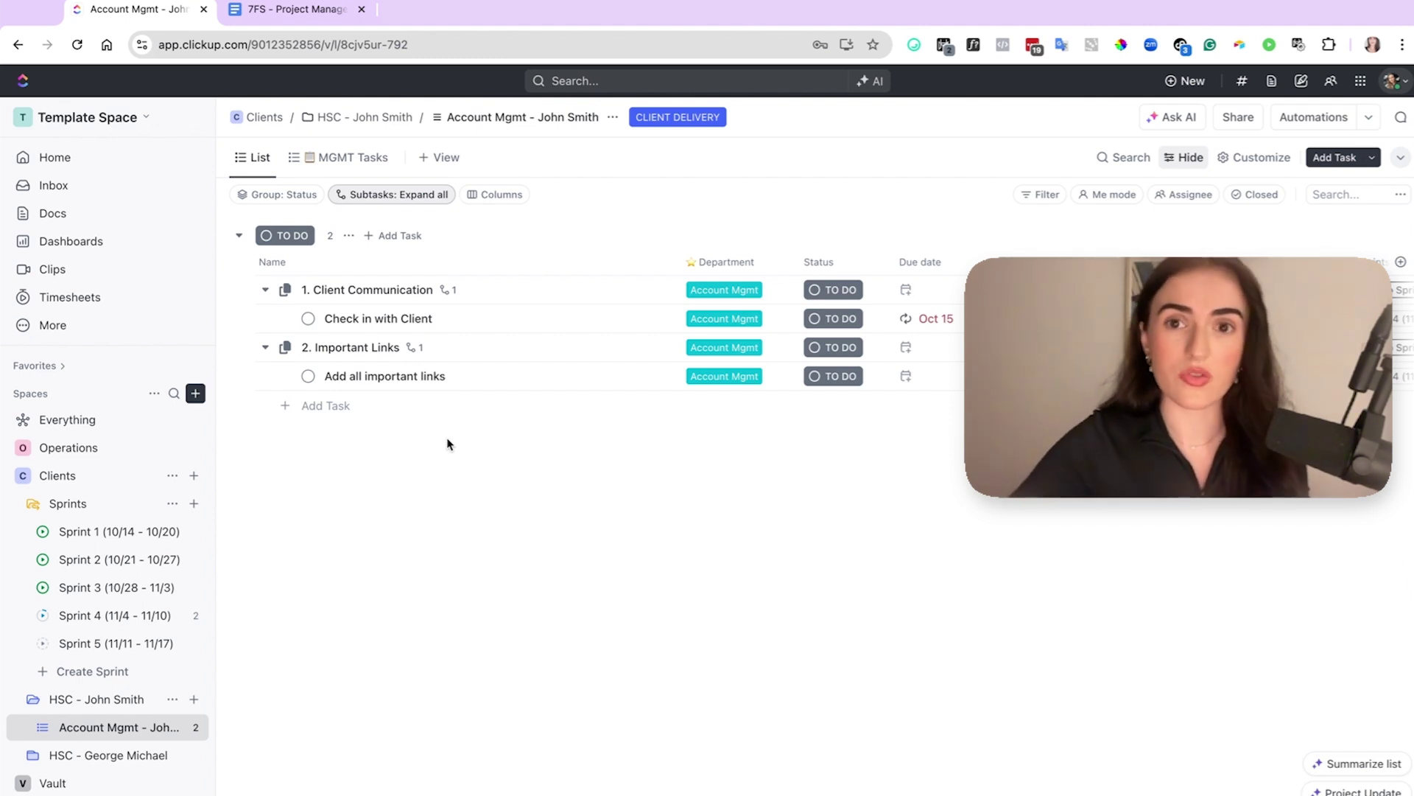
pyautogui.click(290, 9)
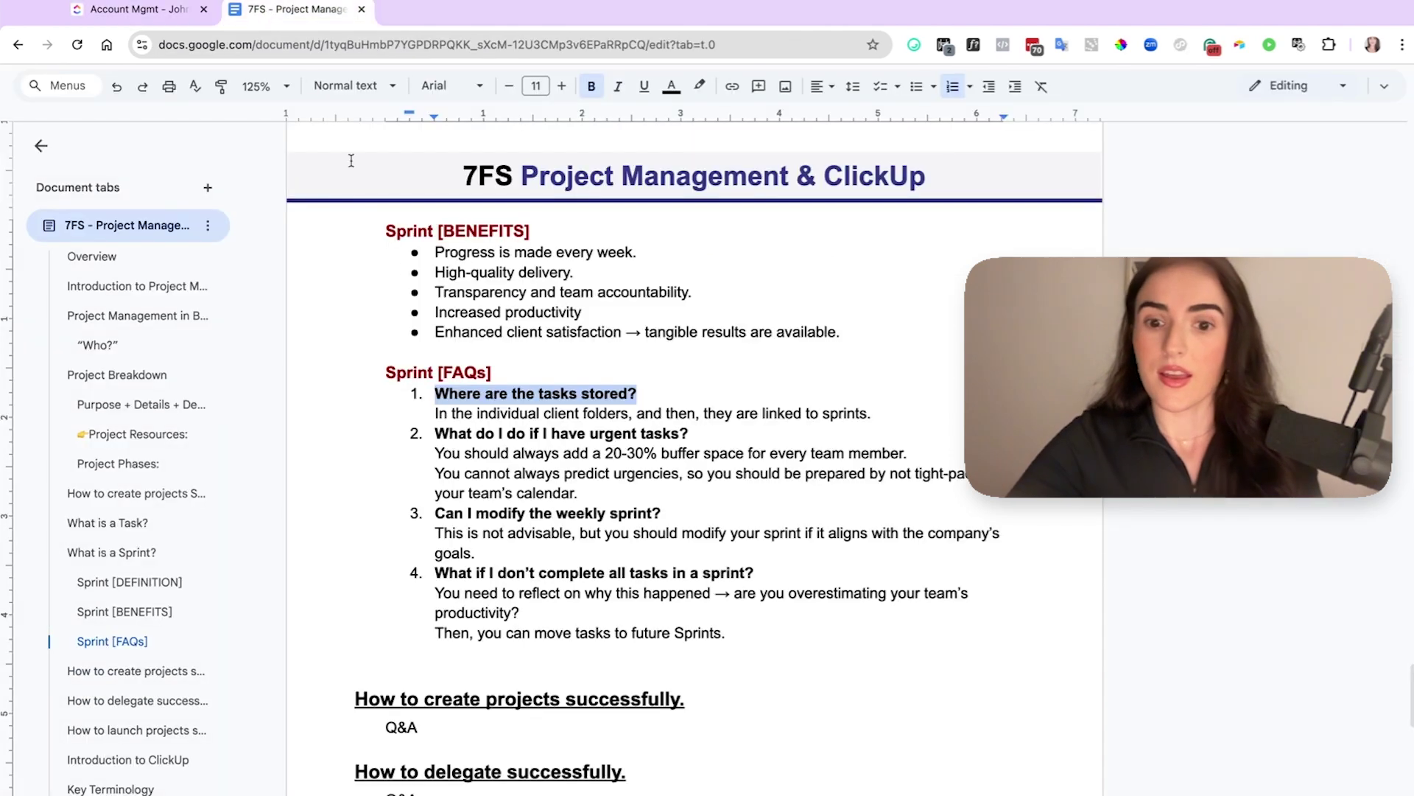
# Step: Highlight FAQ 4 on unfinished sprint tasks, then go back to ClickUp's Account Mgmt list
pyautogui.tripleClick(532, 574)
pyautogui.click(162, 11)
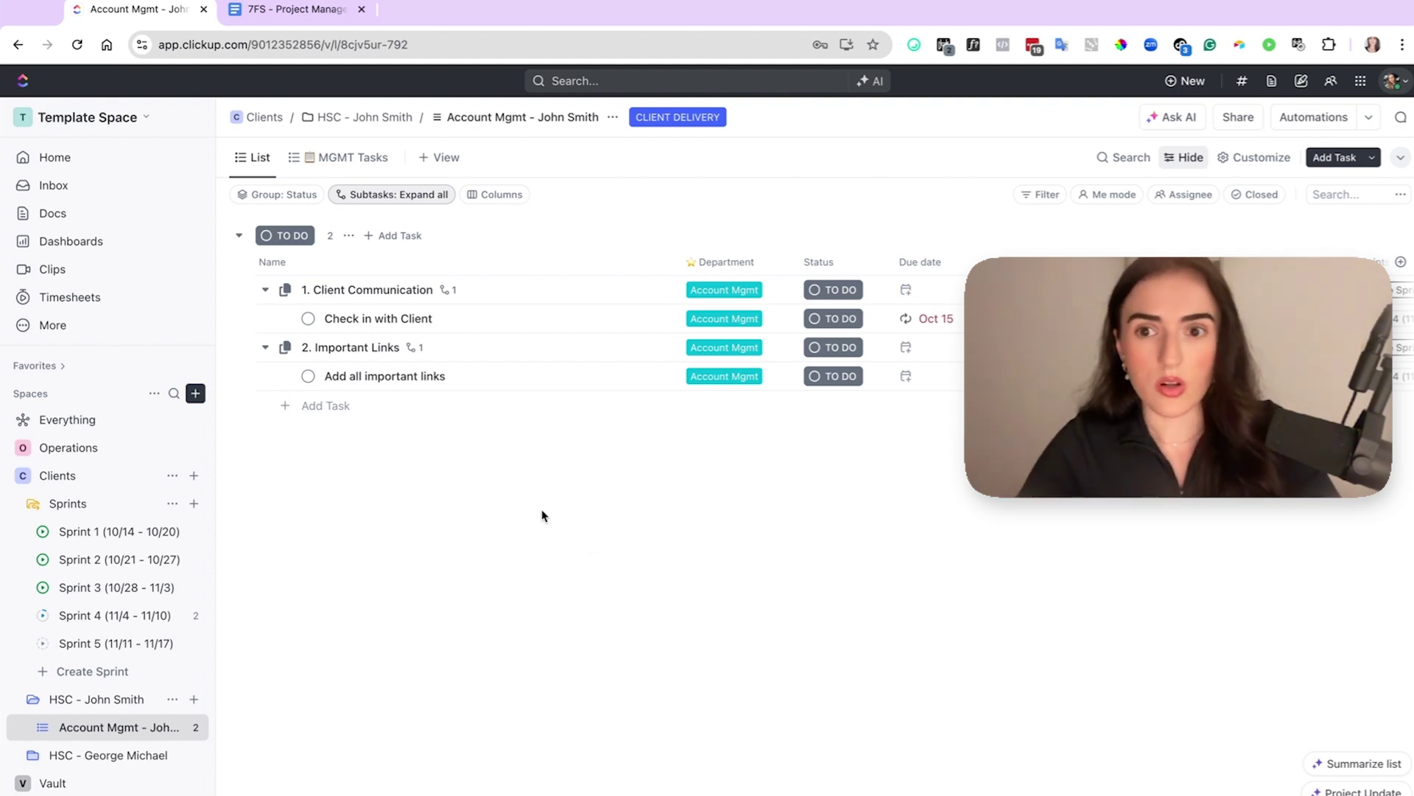
# Step: Show the Sprints folder's Sprint Reporting dashboard with the velocity and burndown charts
pyautogui.click(68, 503)
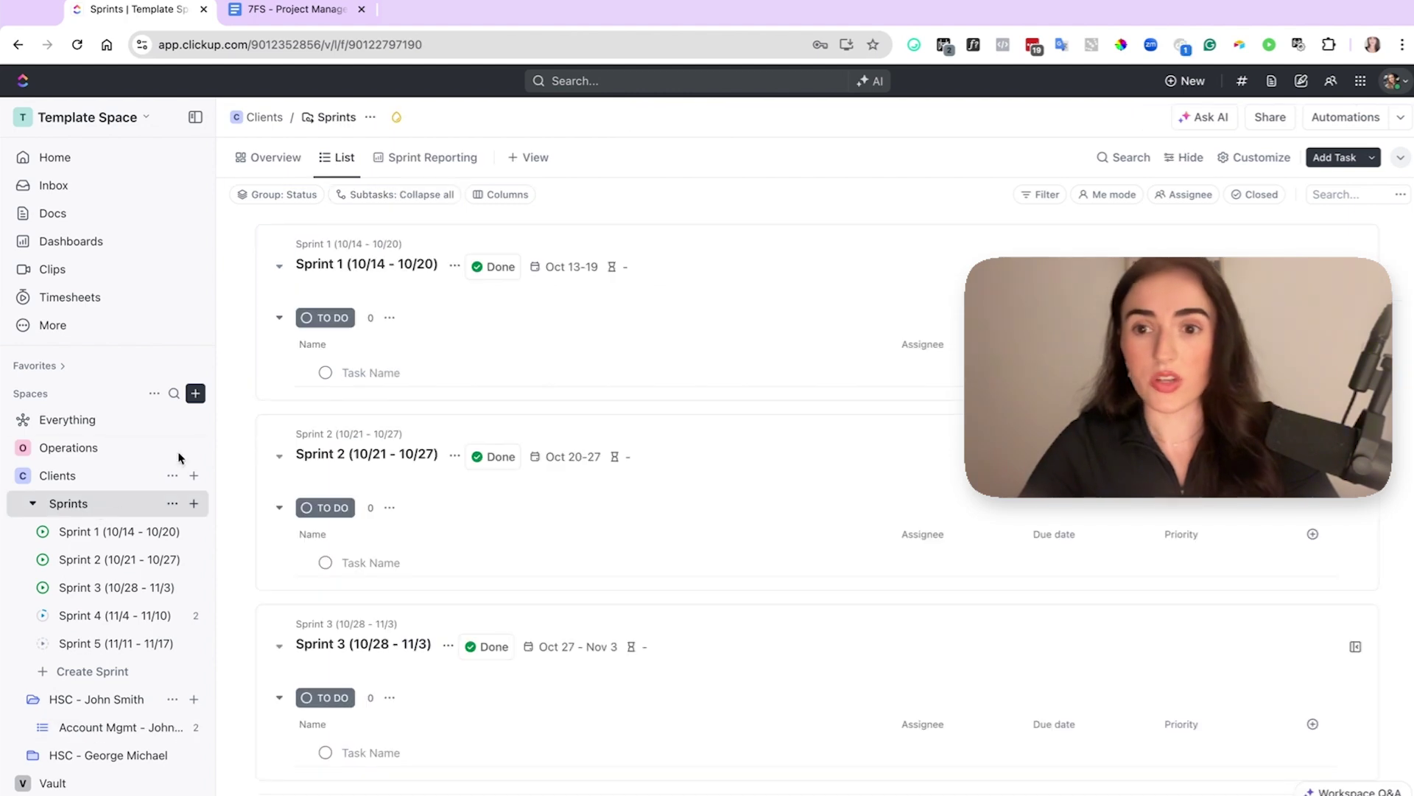
pyautogui.click(404, 157)
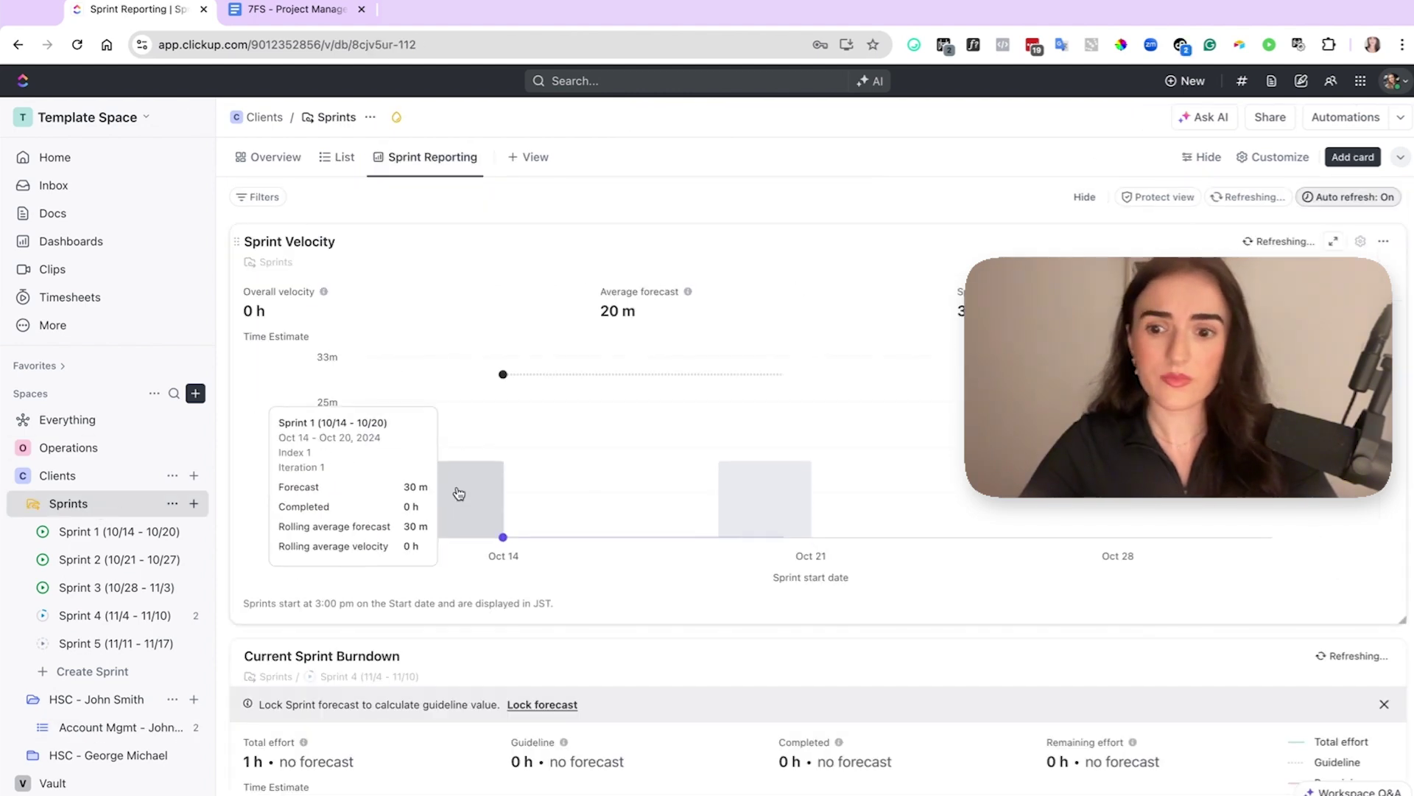